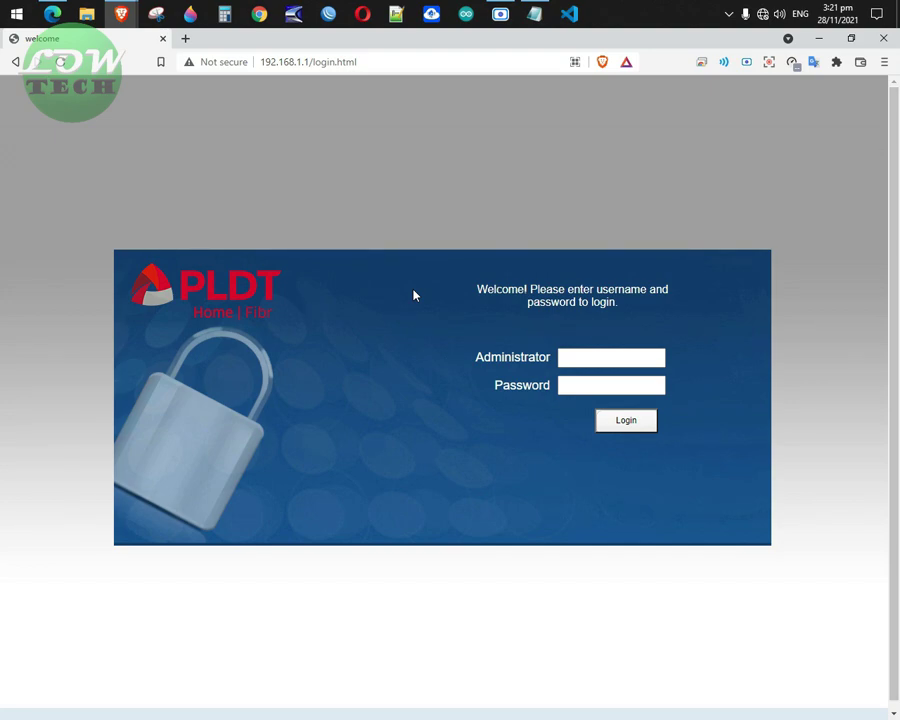
Log in as administrator with the saved username and the admin password to reach Device Information.
left_click(570, 357)
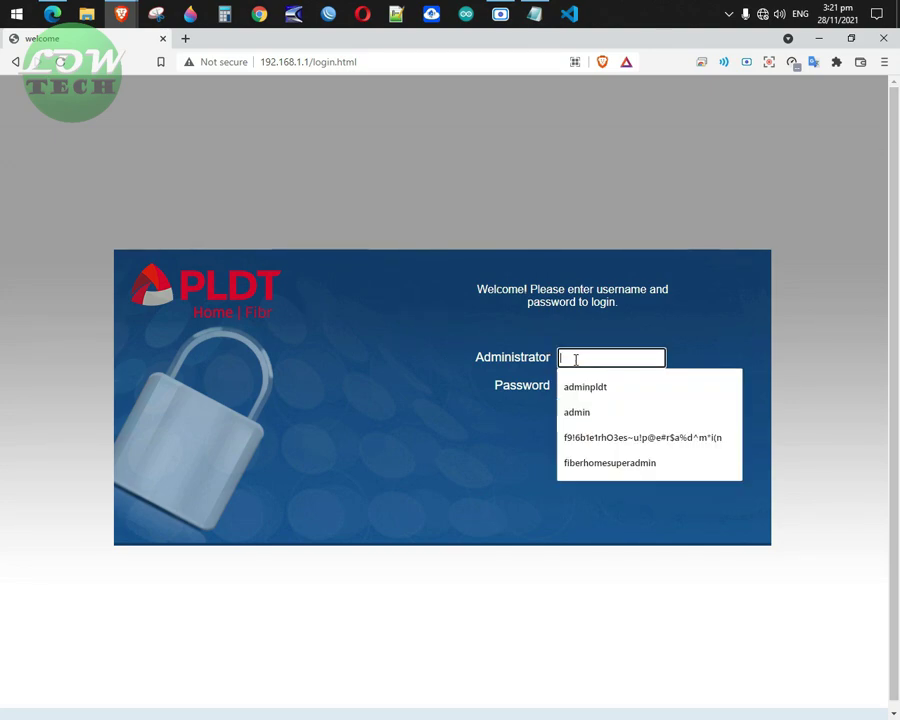
left_click(600, 390)
left_click(590, 385)
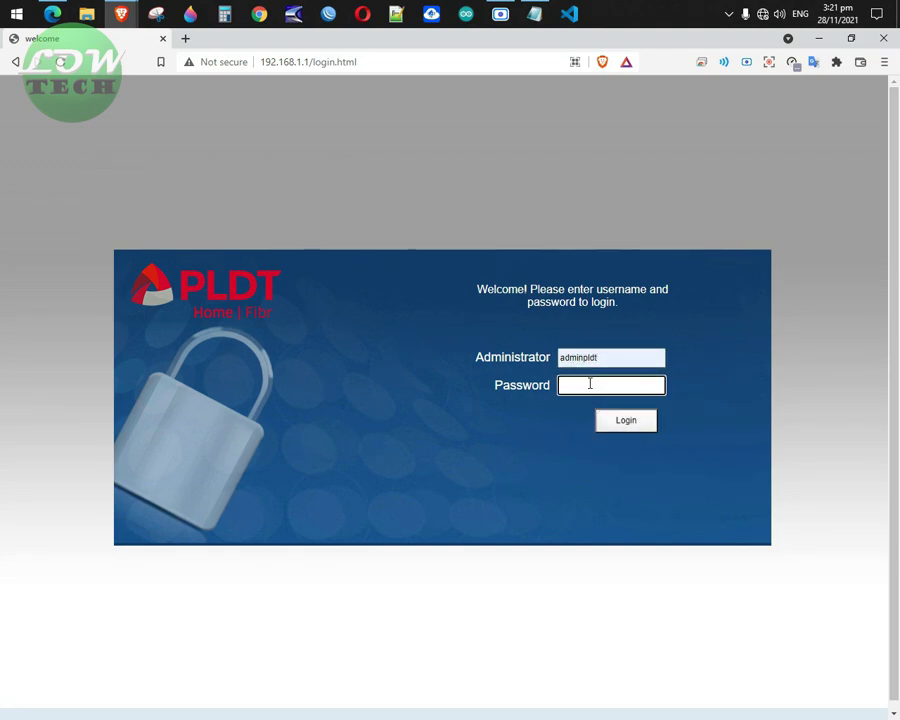
type("123")
key("Return")
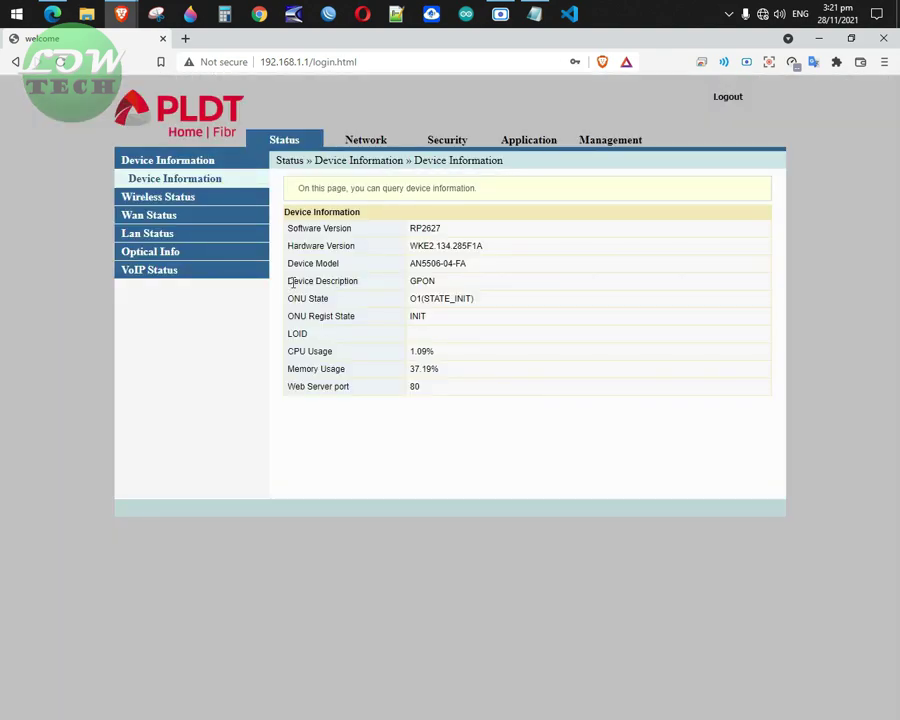
In Network > Wlan Settings > Advanced, rename the SSID to HOME PISOWIFI.
left_click(367, 146)
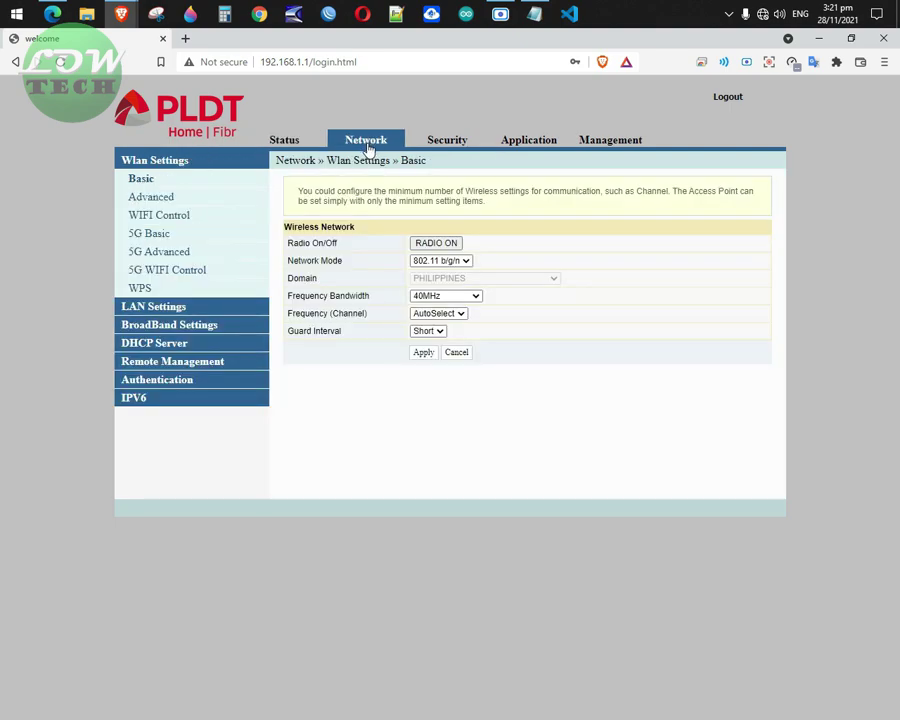
left_click(155, 201)
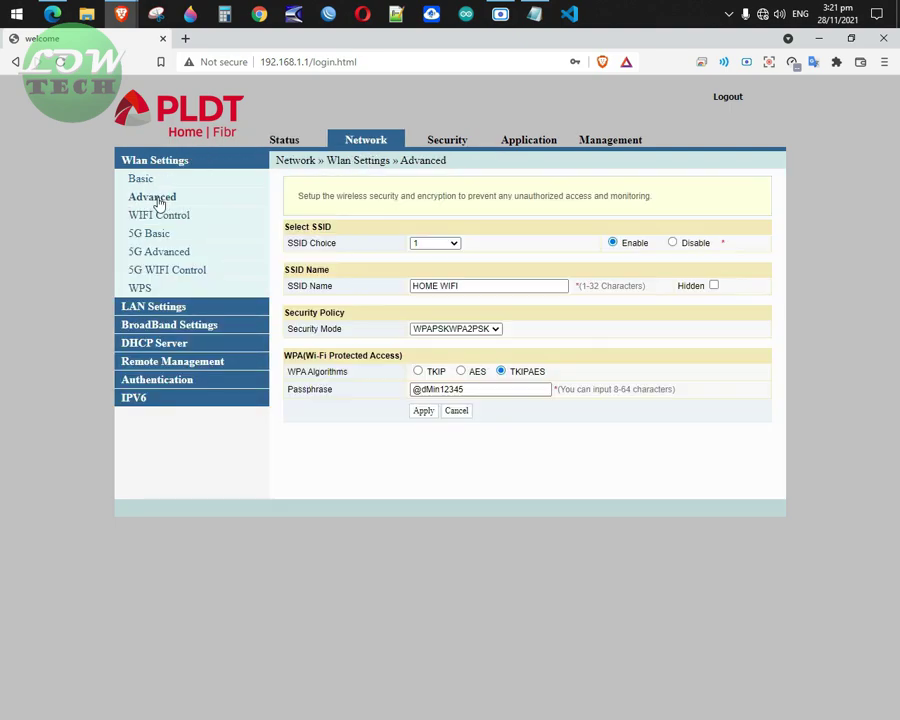
left_click(451, 283)
double_click(440, 286)
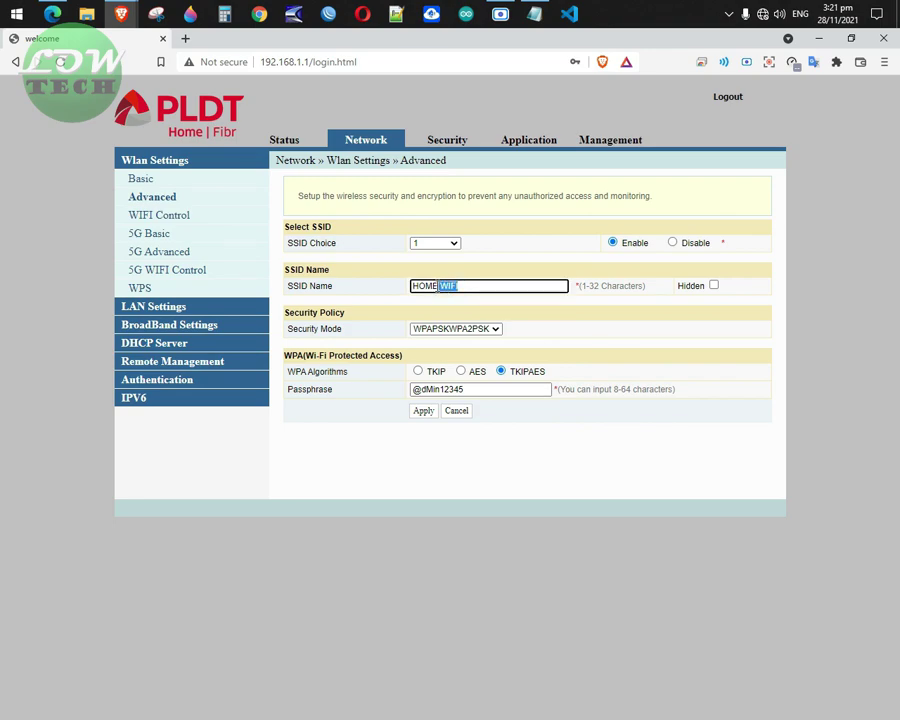
left_click(481, 286)
left_click(441, 286)
type("PISO")
left_click_drag(290, 313, 355, 319)
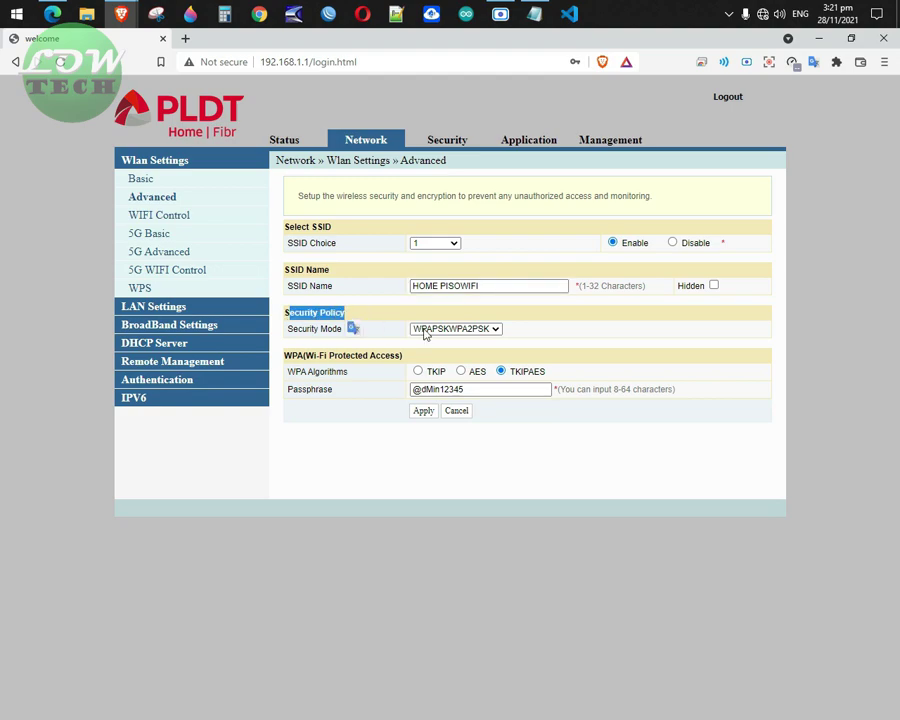
Set Security Mode to OPEN and Encrypt Type to None, then apply.
left_click(496, 329)
left_click(444, 341)
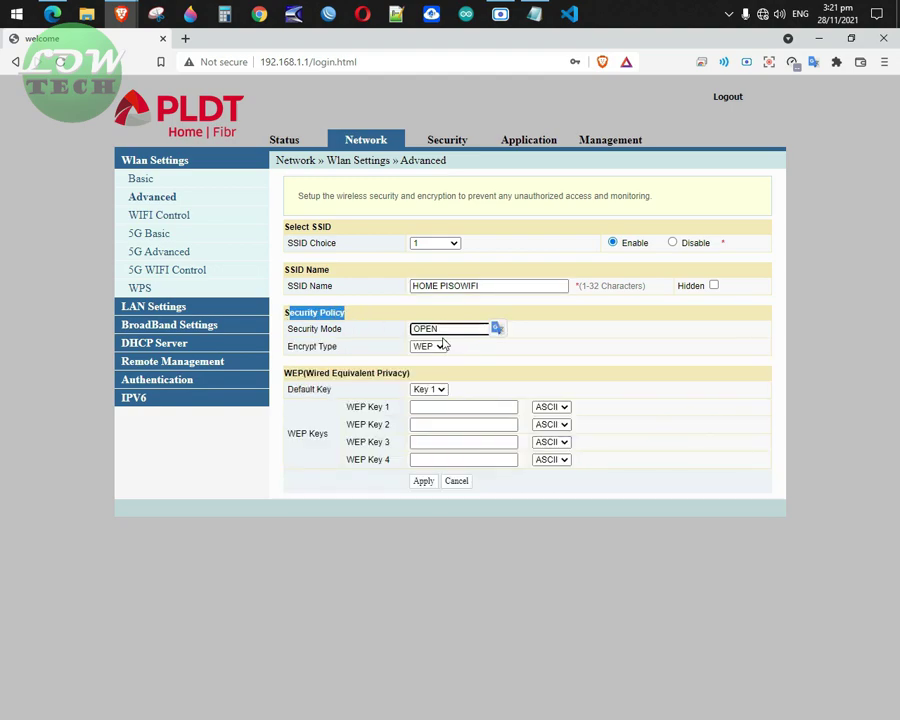
left_click(440, 346)
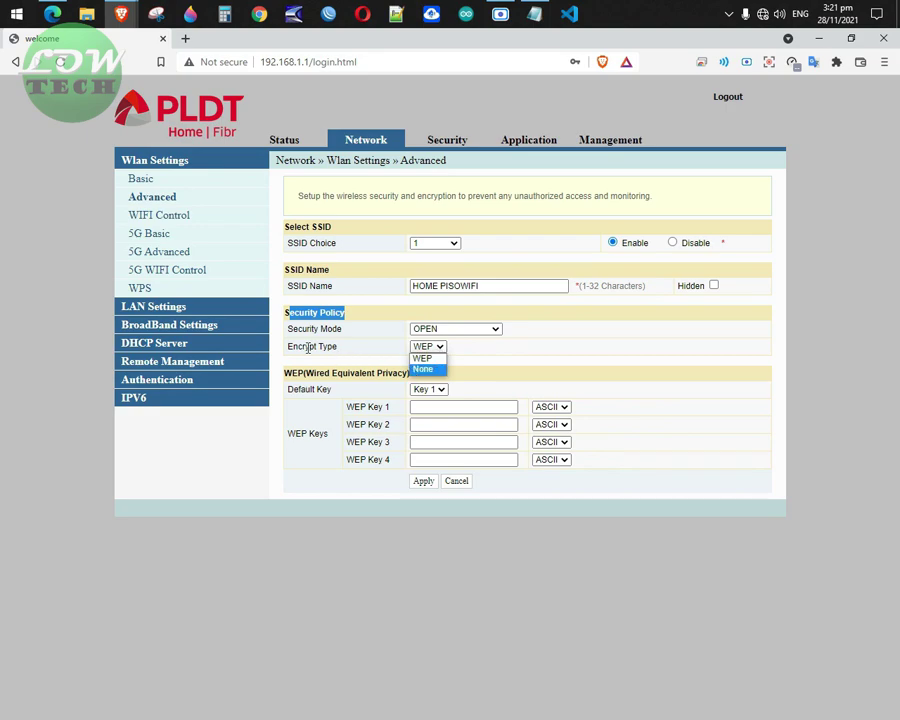
left_click_drag(338, 346, 292, 346)
left_click(428, 347)
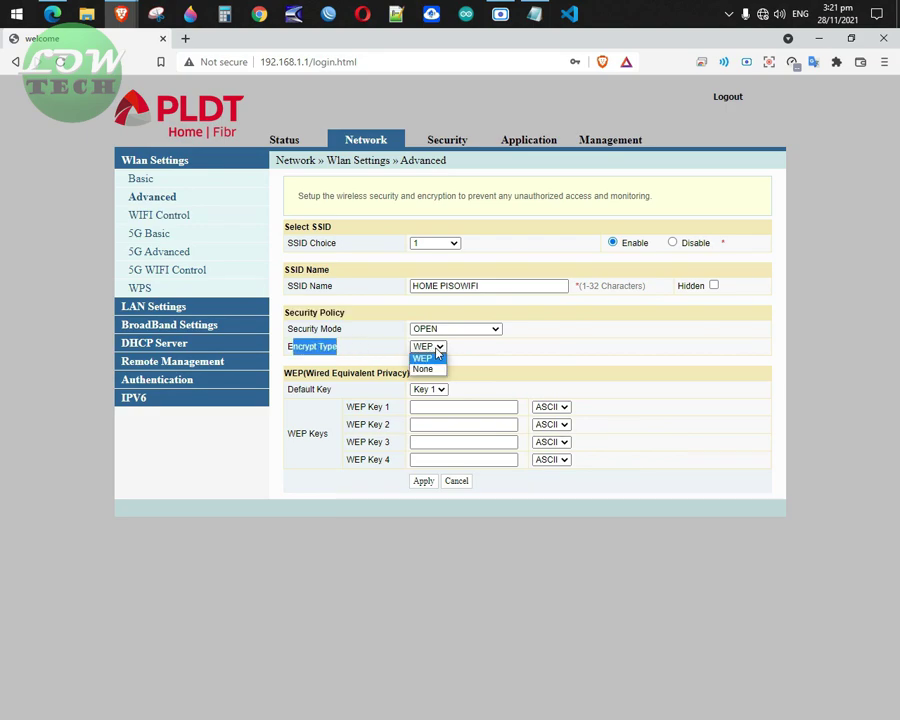
left_click(430, 368)
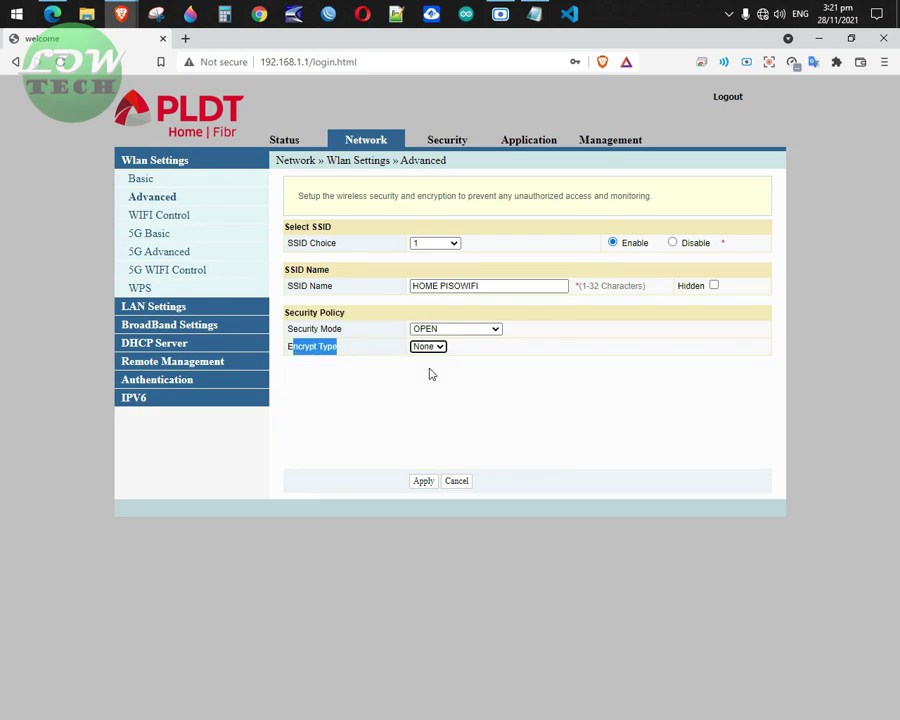
left_click(421, 483)
In 5G Advanced settings, rename the 5G SSID to HOME PISOWIFI.
left_click(167, 254)
left_click(441, 287)
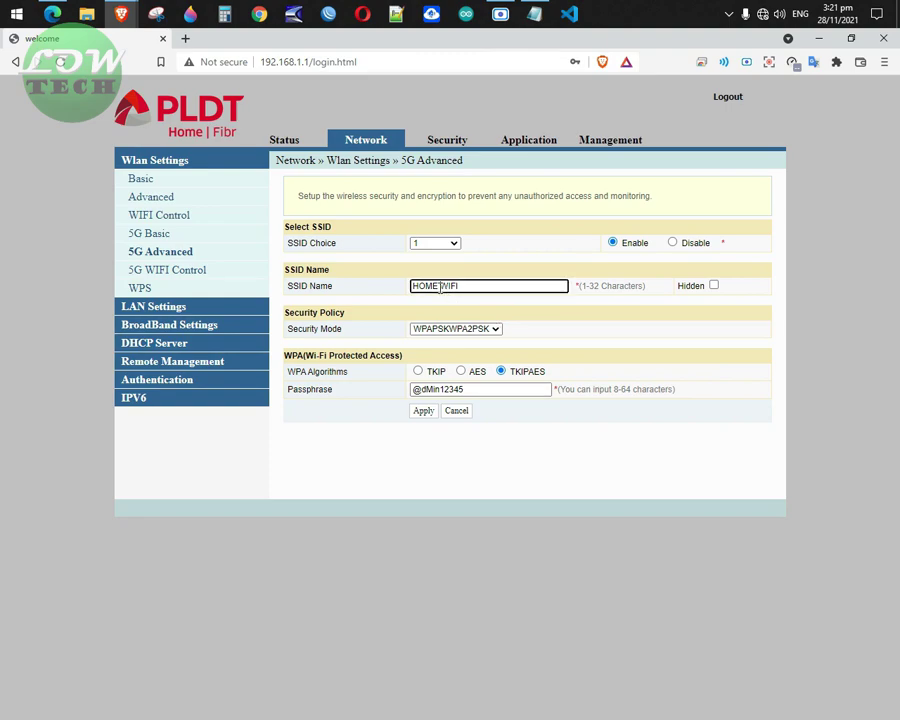
type("PISO")
left_click_drag(298, 313, 369, 322)
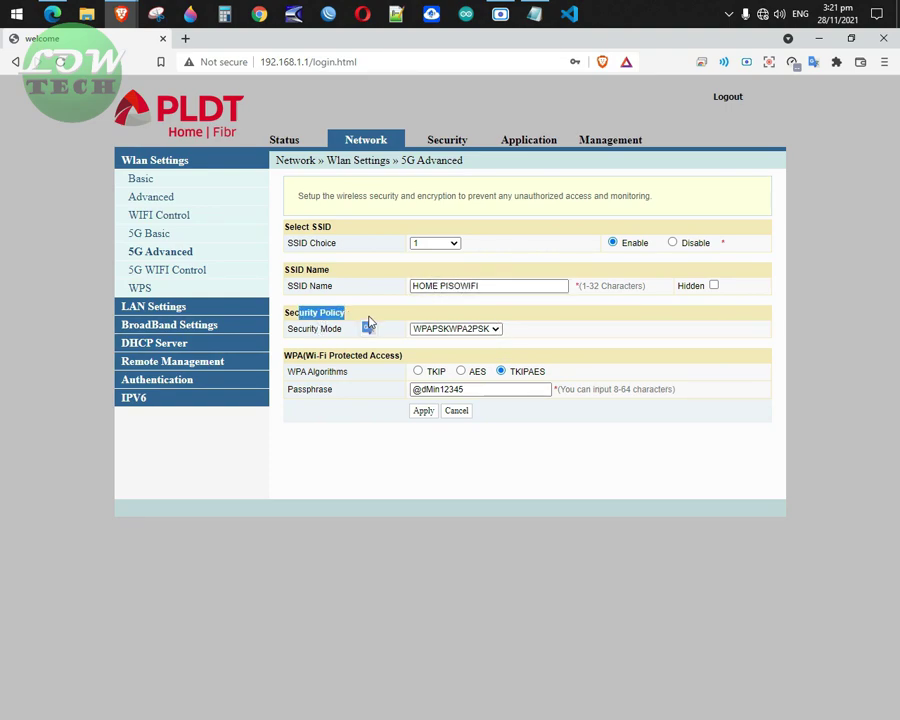
left_click_drag(287, 329, 410, 345)
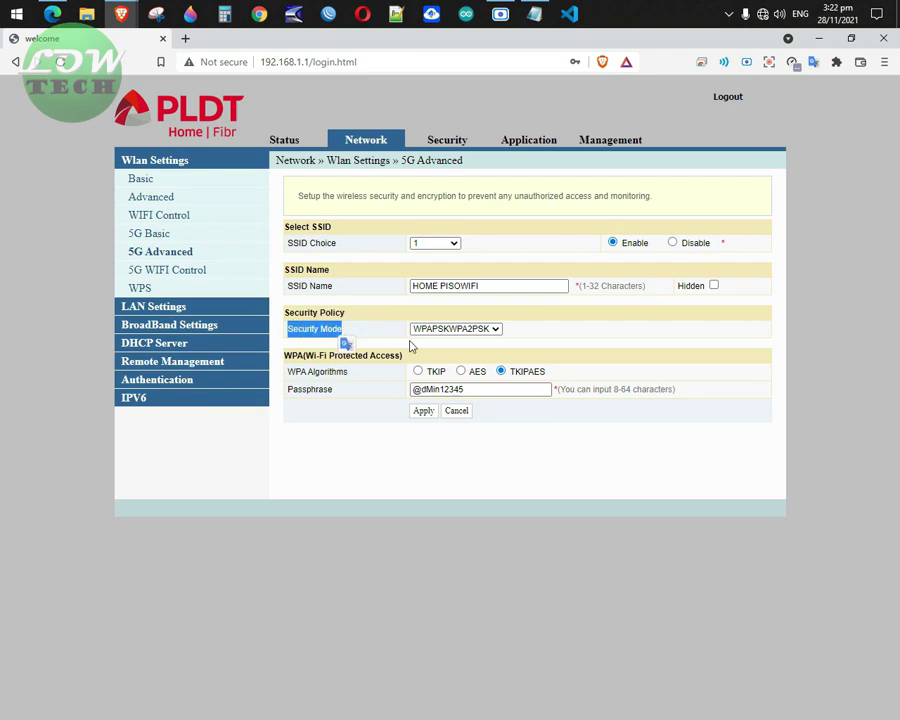
Set the 5G Security Mode to OPEN with Encrypt Type None and apply.
left_click(495, 330)
left_click(430, 341)
left_click(427, 346)
left_click(434, 366)
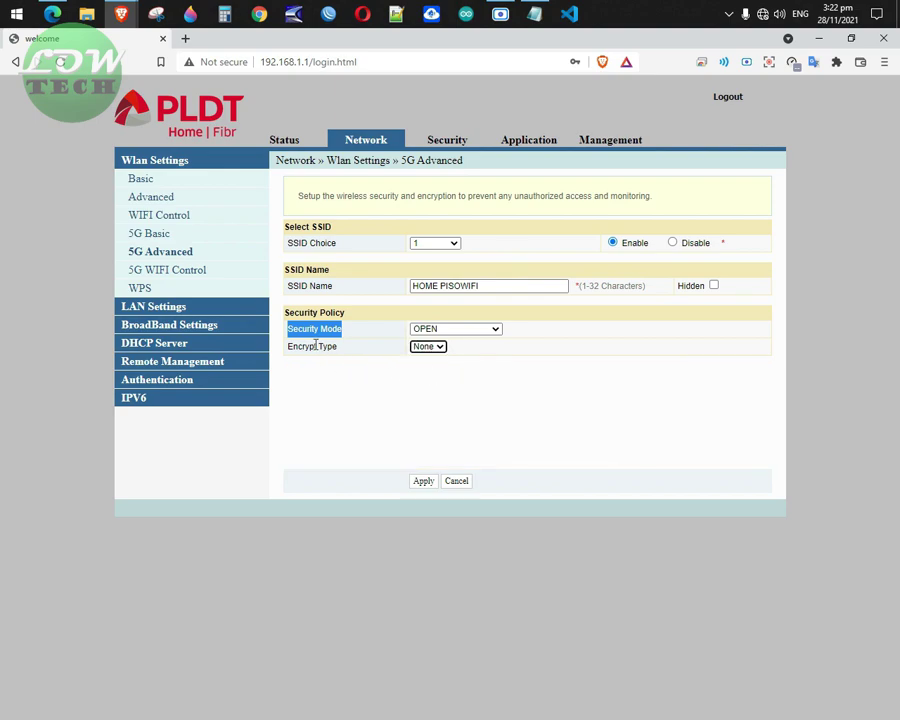
left_click(424, 481)
left_click(391, 393)
left_click(424, 484)
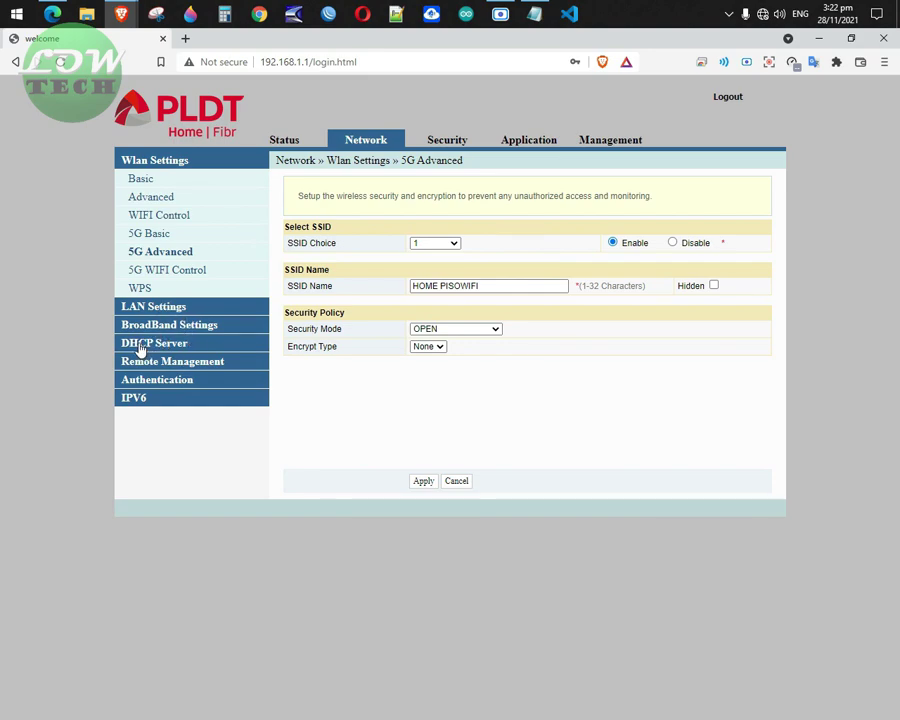
Change the DHCP Service type from Server to Disable and apply.
left_click(141, 345)
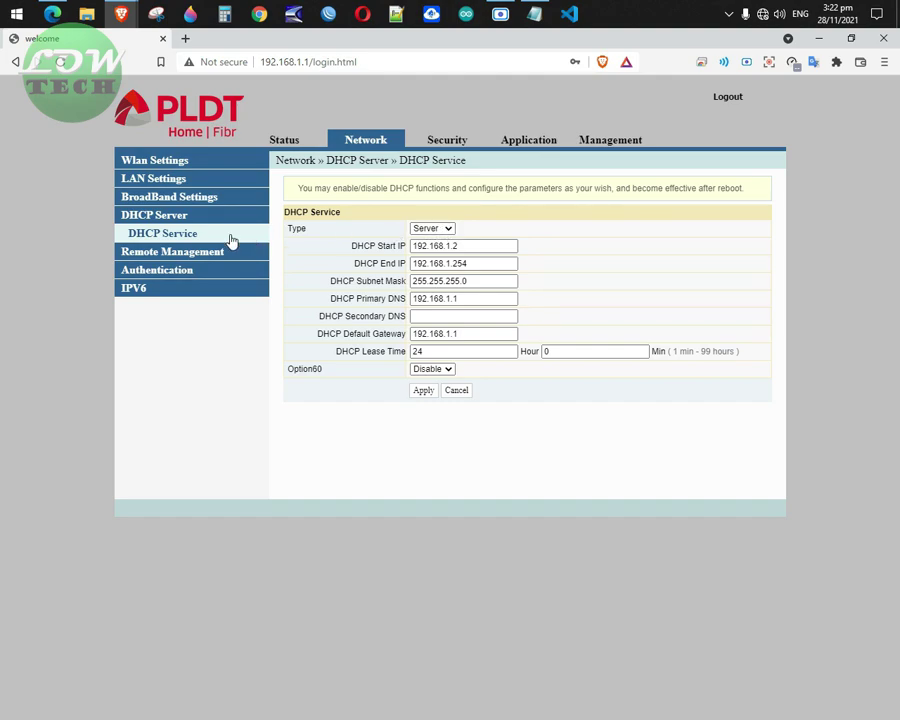
left_click(448, 230)
left_click(438, 240)
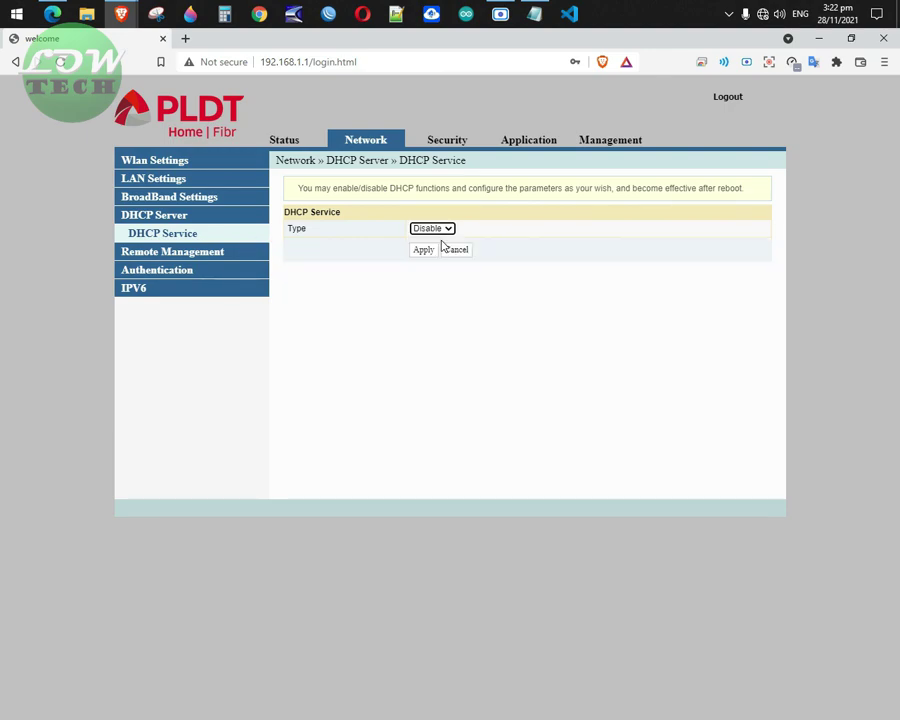
left_click(424, 252)
Change the LAN interface address to 192.168.50.1, apply, and accept the DHCP warning.
left_click(153, 178)
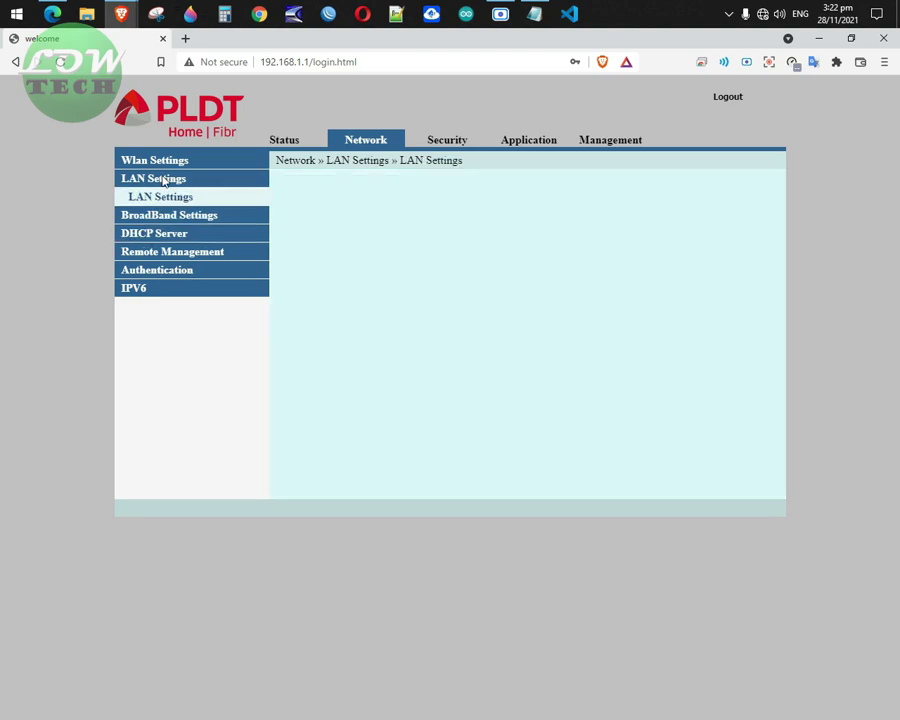
left_click(452, 228)
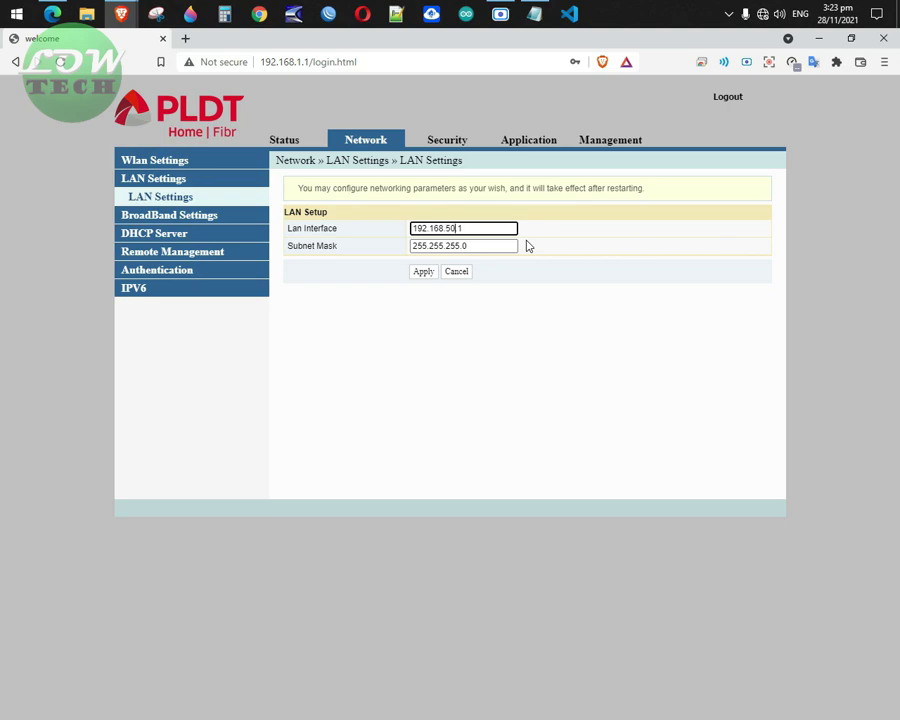
left_click(426, 273)
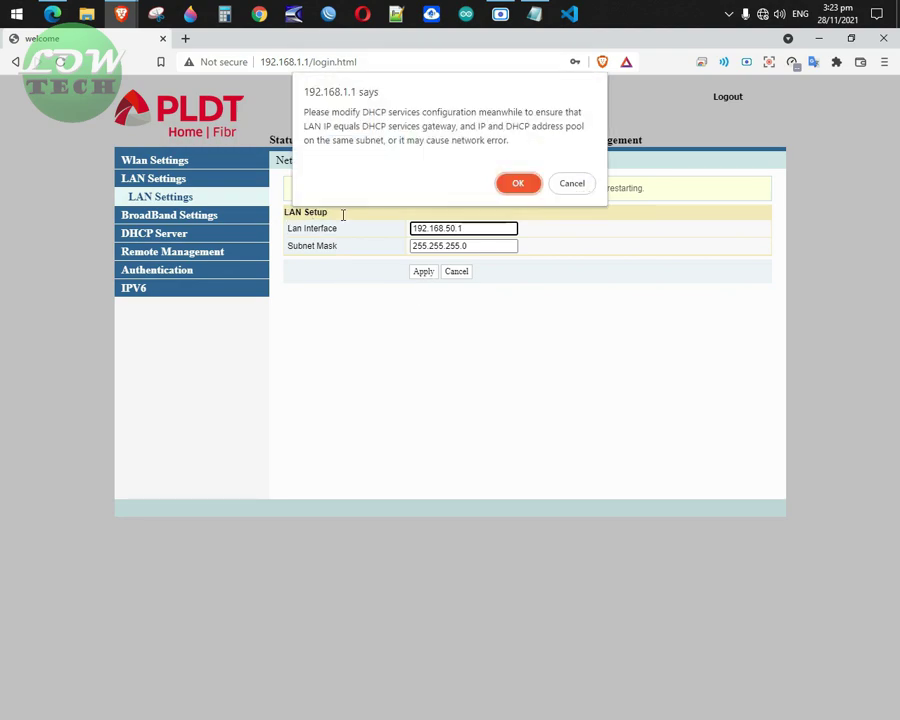
left_click(517, 186)
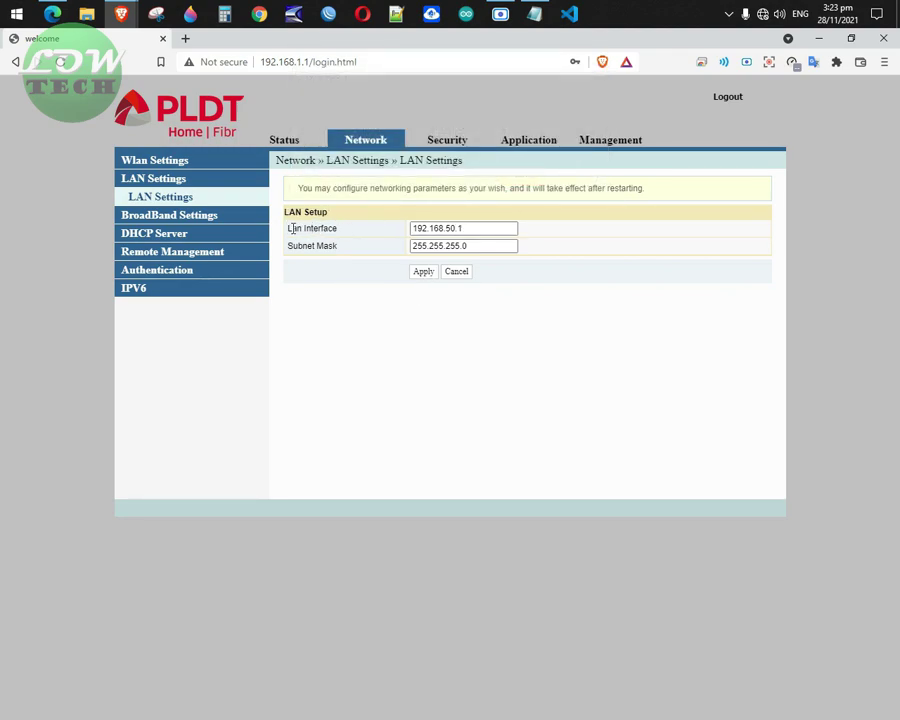
left_click_drag(291, 229, 340, 230)
left_click(425, 271)
Recheck DHCP Service, then verify LAN Settings shows 192.168.50.1.
left_click(155, 234)
left_click(167, 182)
left_click_drag(486, 229, 388, 237)
key("Right")
left_click_drag(488, 228, 399, 231)
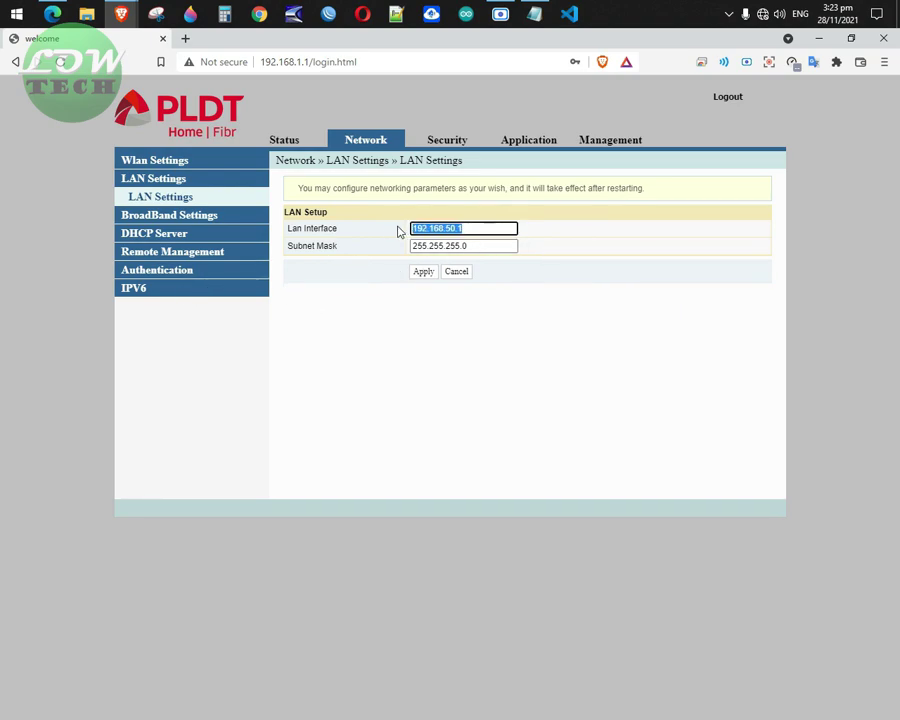
left_click(360, 326)
left_click_drag(512, 228, 408, 231)
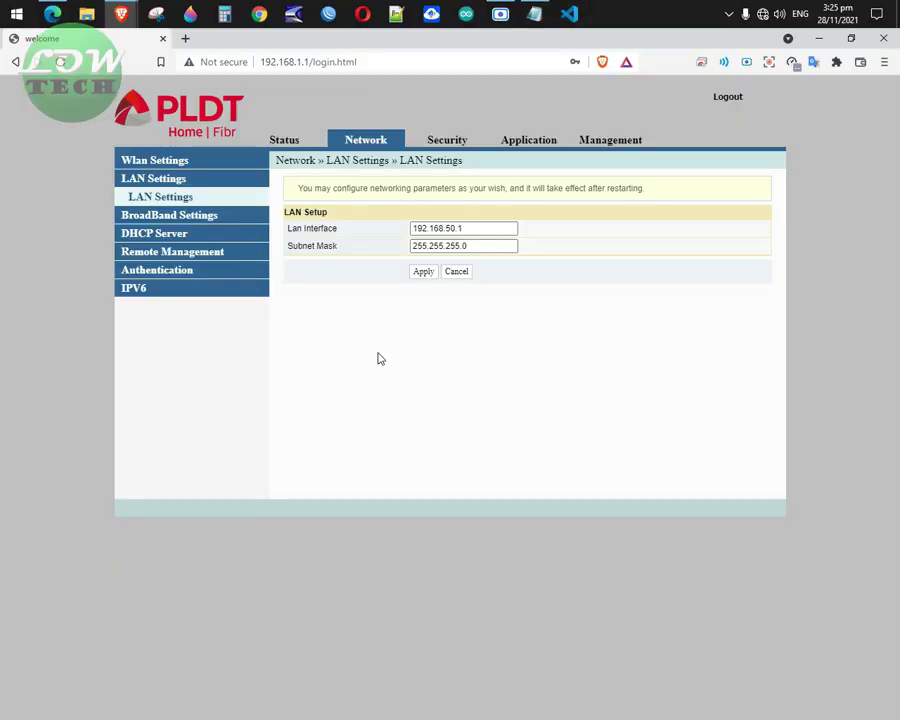
Connect the PC to the open AP_ISO_SETUP Wi-Fi network from the taskbar flyout.
left_click(762, 14)
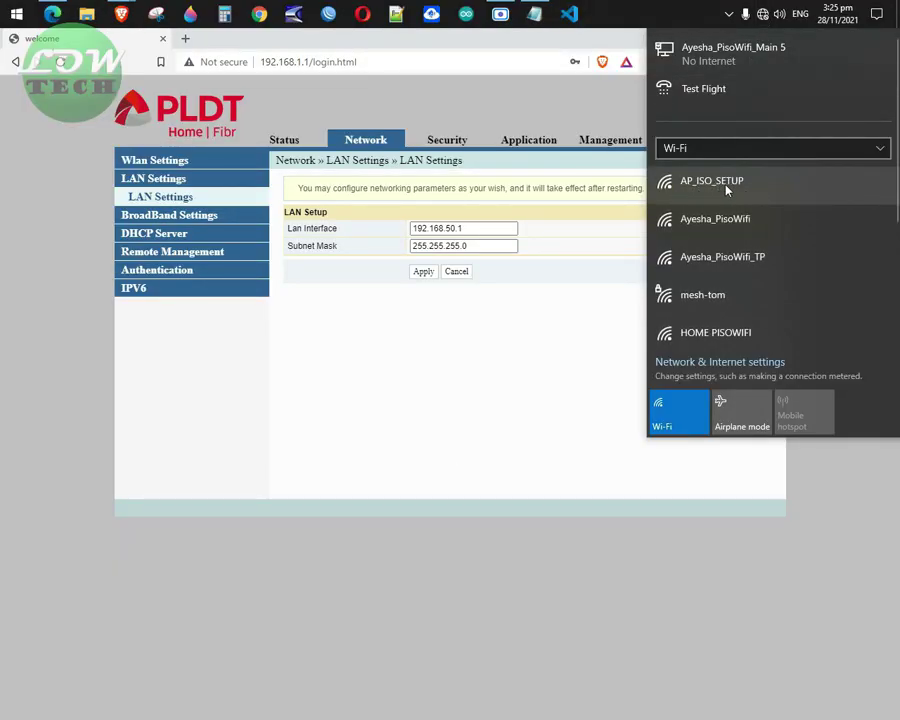
left_click(745, 190)
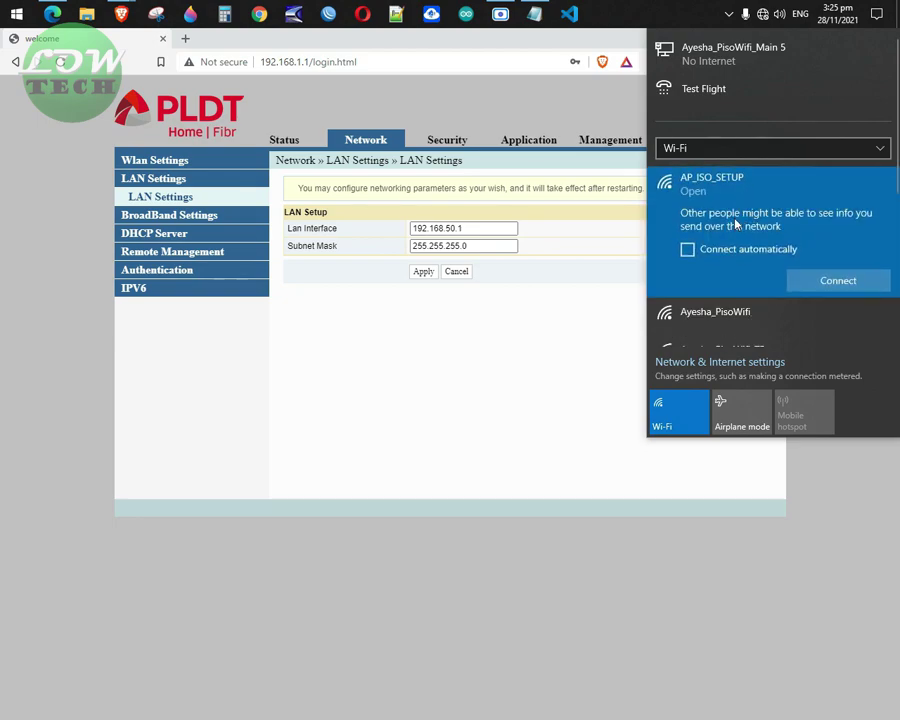
left_click(828, 281)
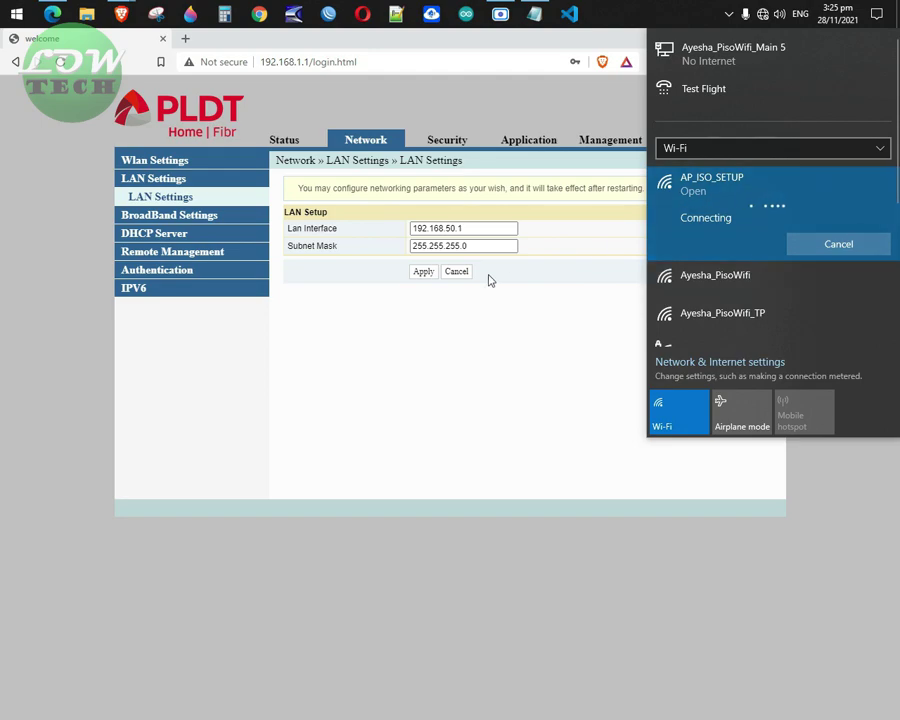
left_click(505, 215)
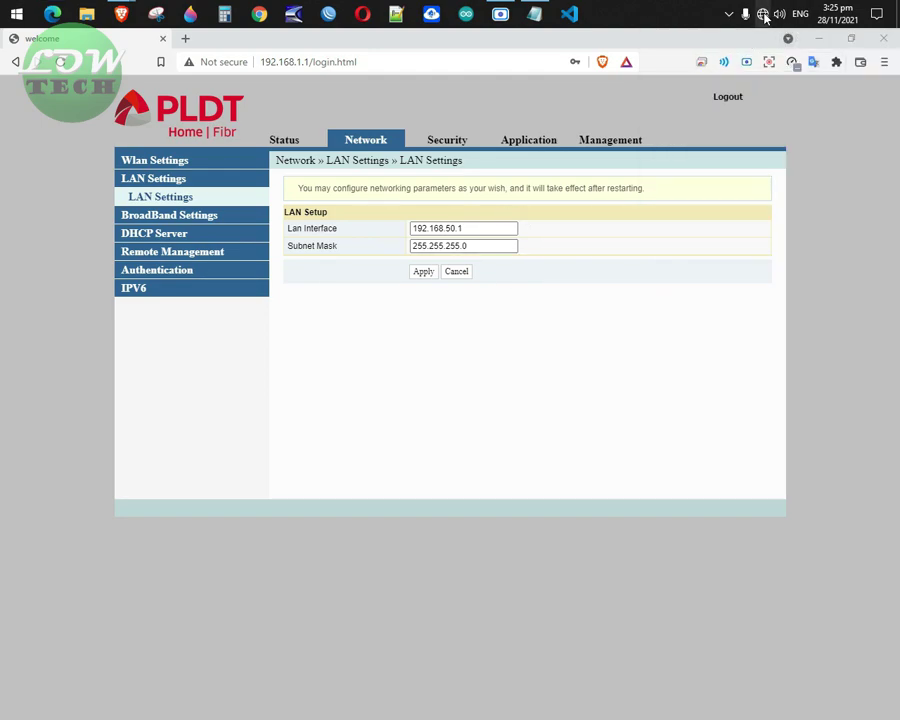
left_click(762, 14)
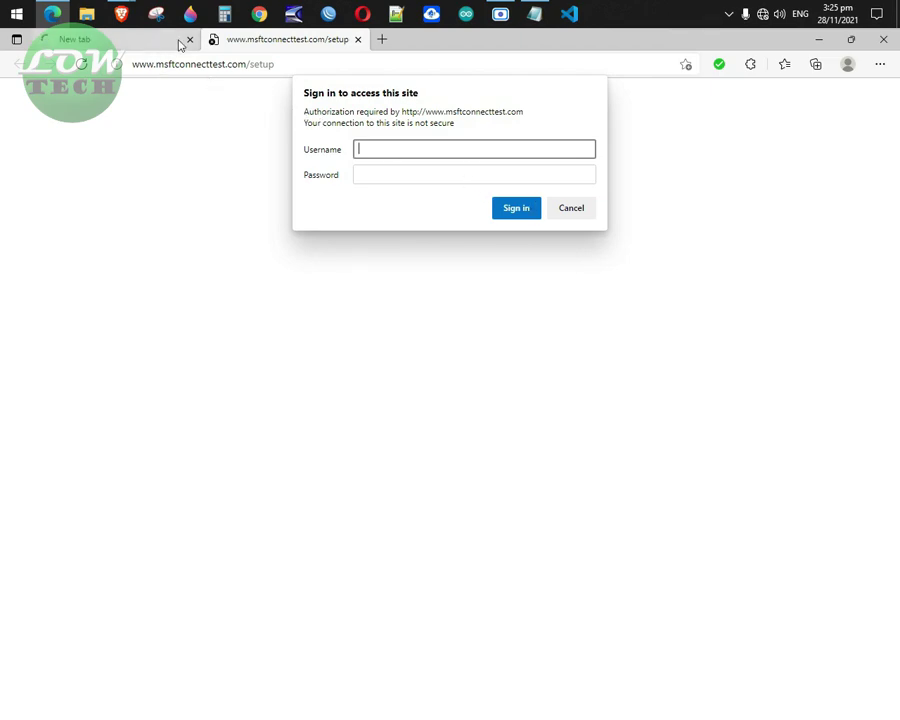
Dismiss the sign-in prompt, load 192.168.4.1 and sign in to ESP8266 setup.
left_click_drag(132, 66, 280, 70)
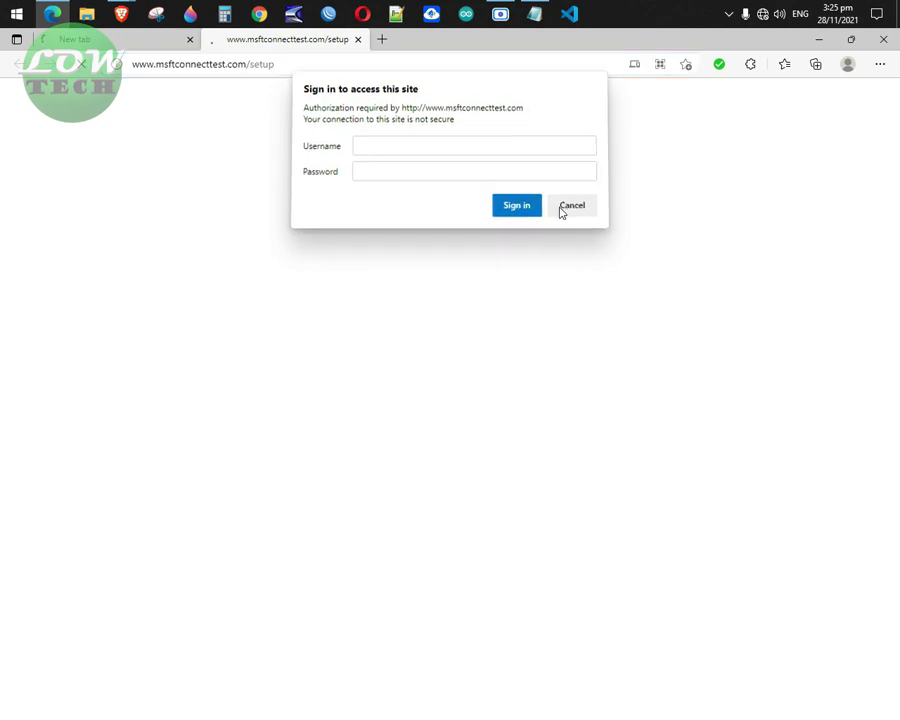
left_click(563, 210)
left_click(291, 67)
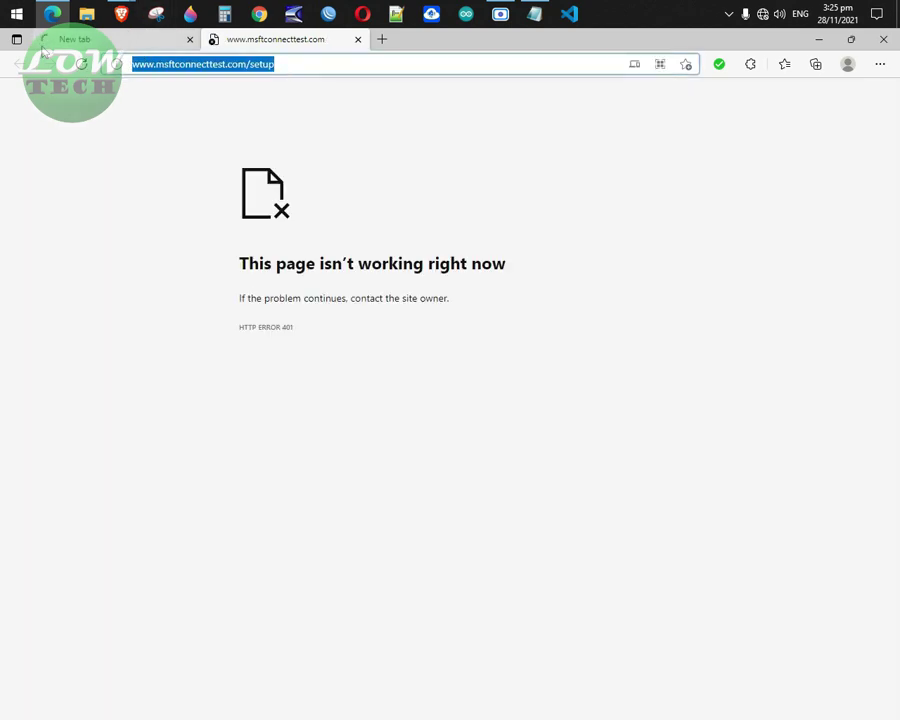
type("192.168")
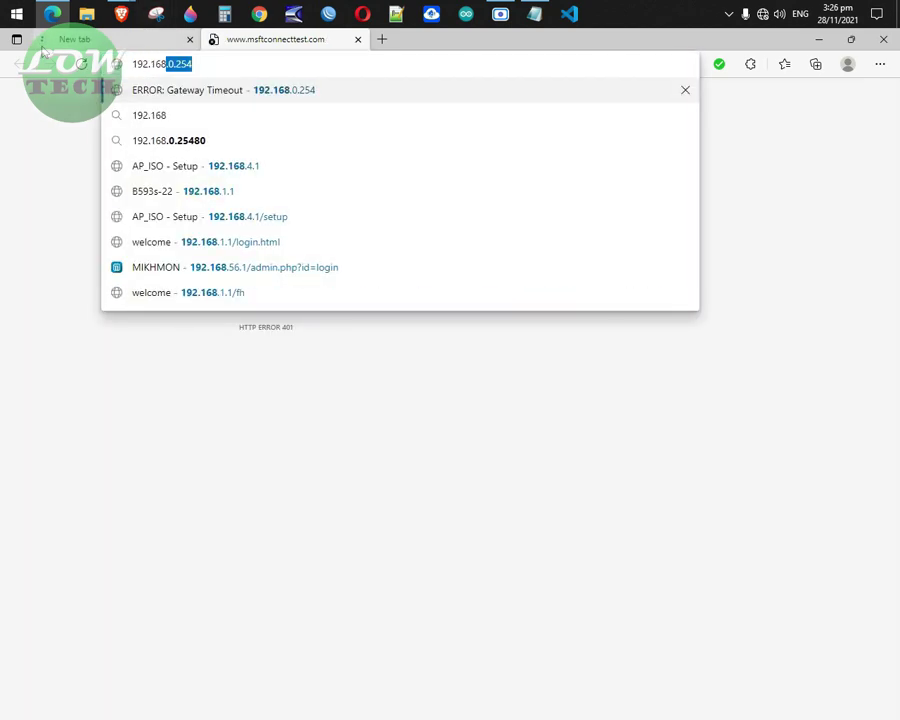
type(".4.1")
key("Return")
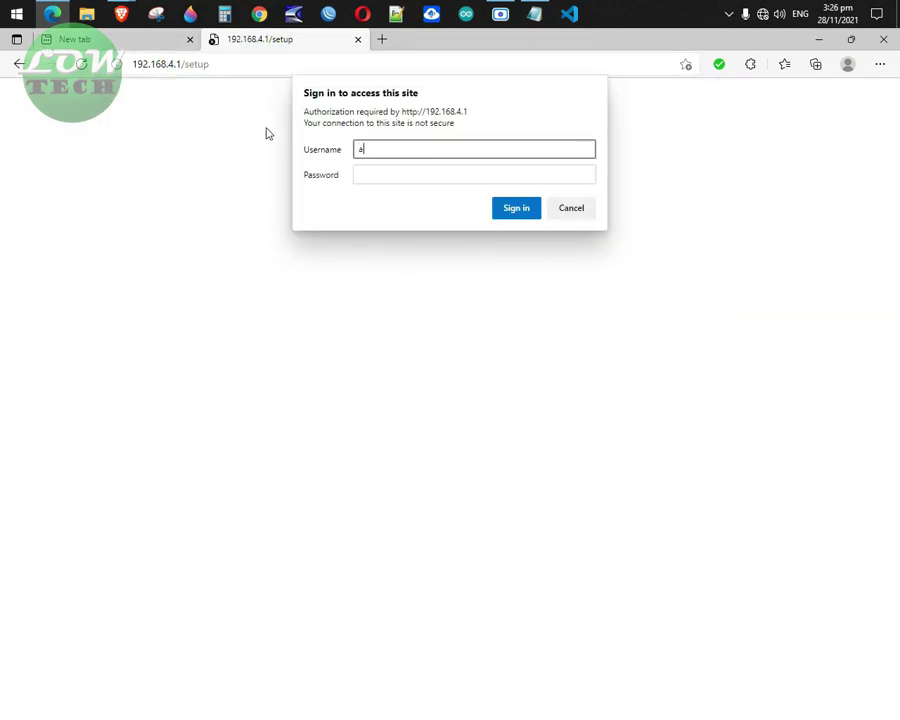
key("Tab")
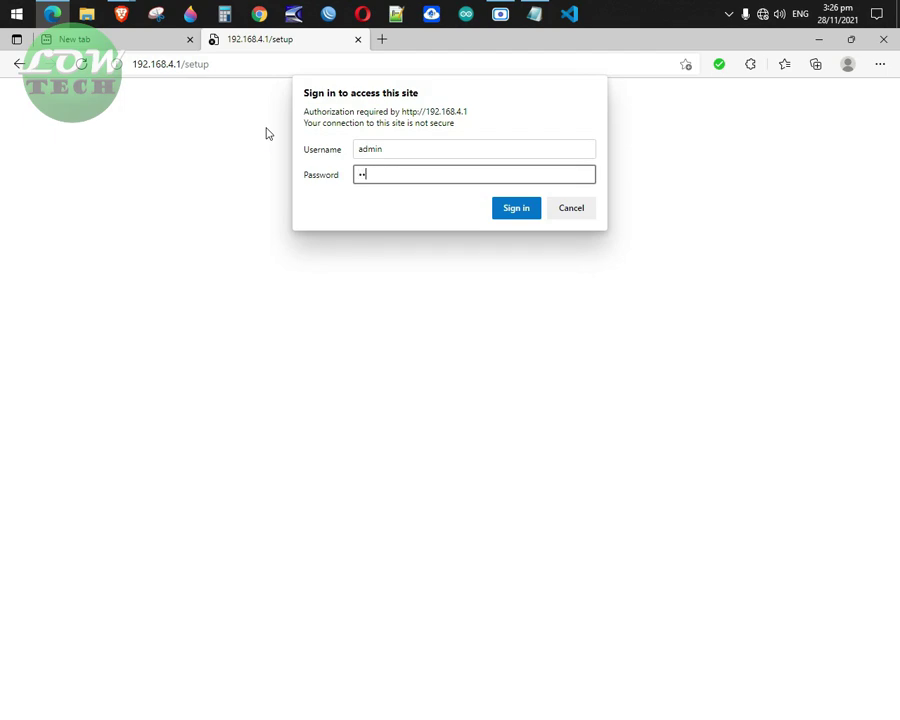
key("Return")
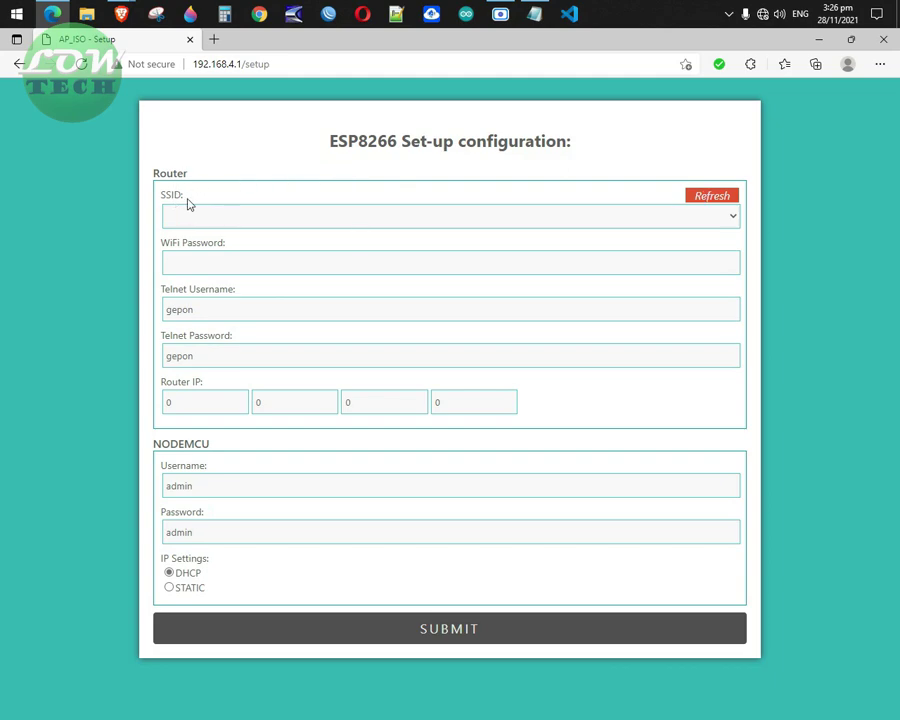
Refresh the ESP8266 SSID list, choose HOME PISOWIFI, and bring the router page forward.
left_click(719, 195)
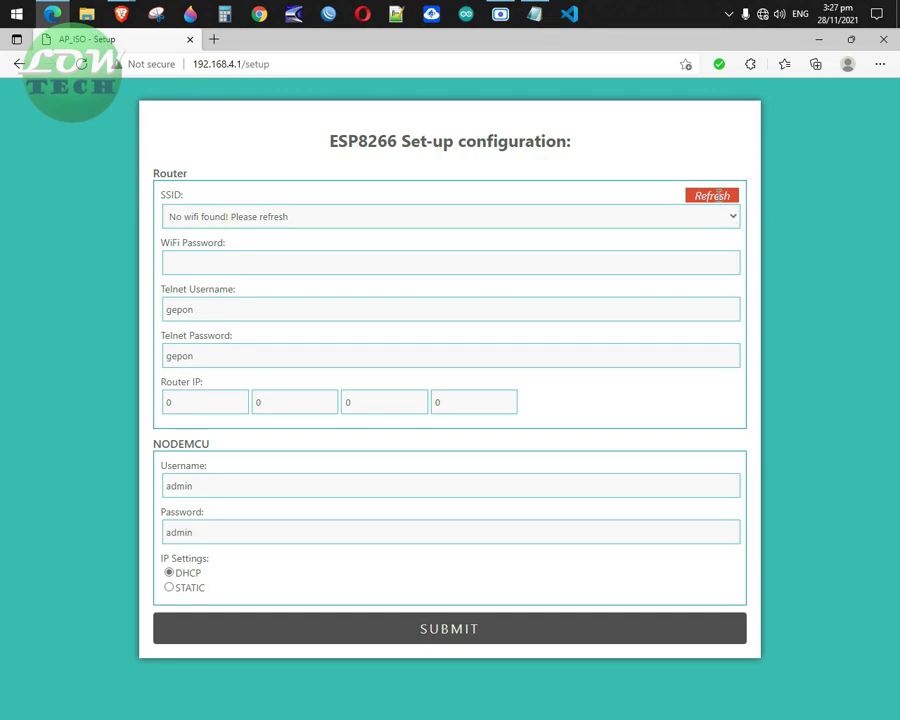
left_click(733, 218)
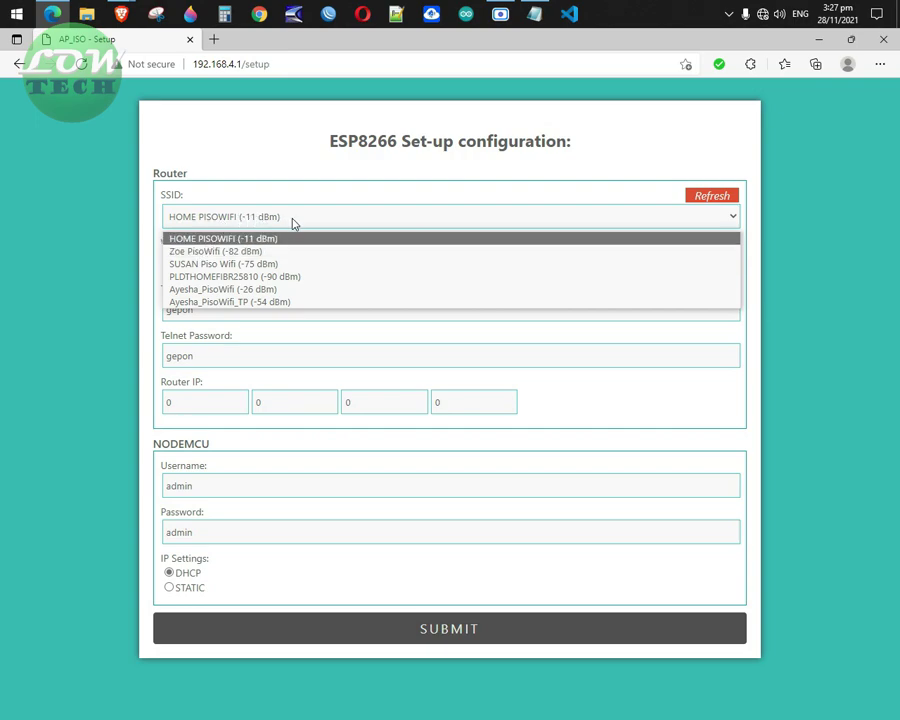
left_click(121, 14)
left_click(74, 92)
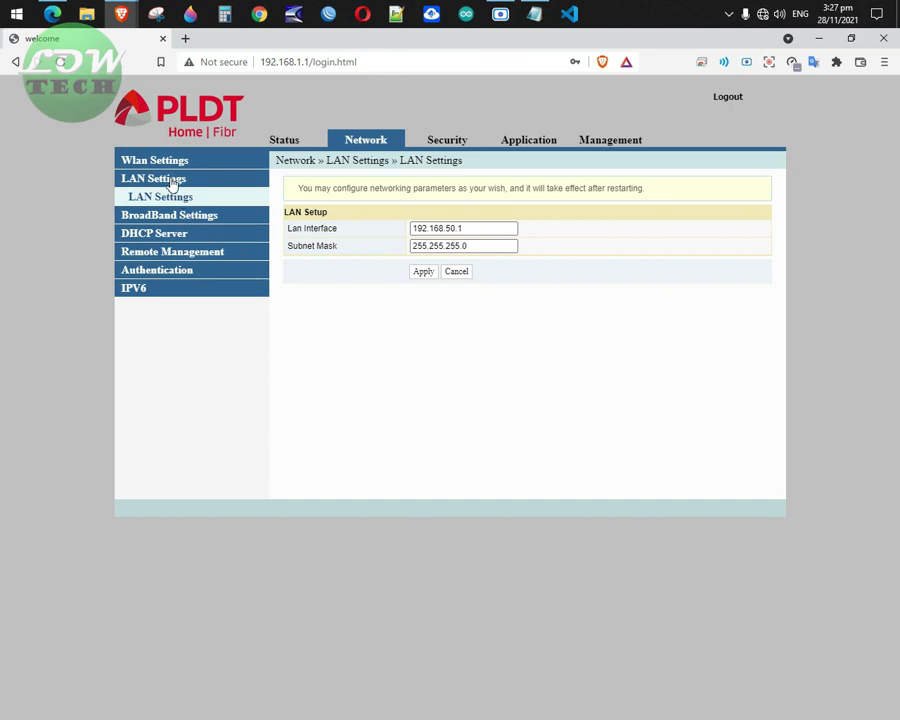
Confirm HOME PISOWIFI on the router's Wlan Advanced page, then return to ESP8266 setup.
left_click(166, 162)
left_click(176, 224)
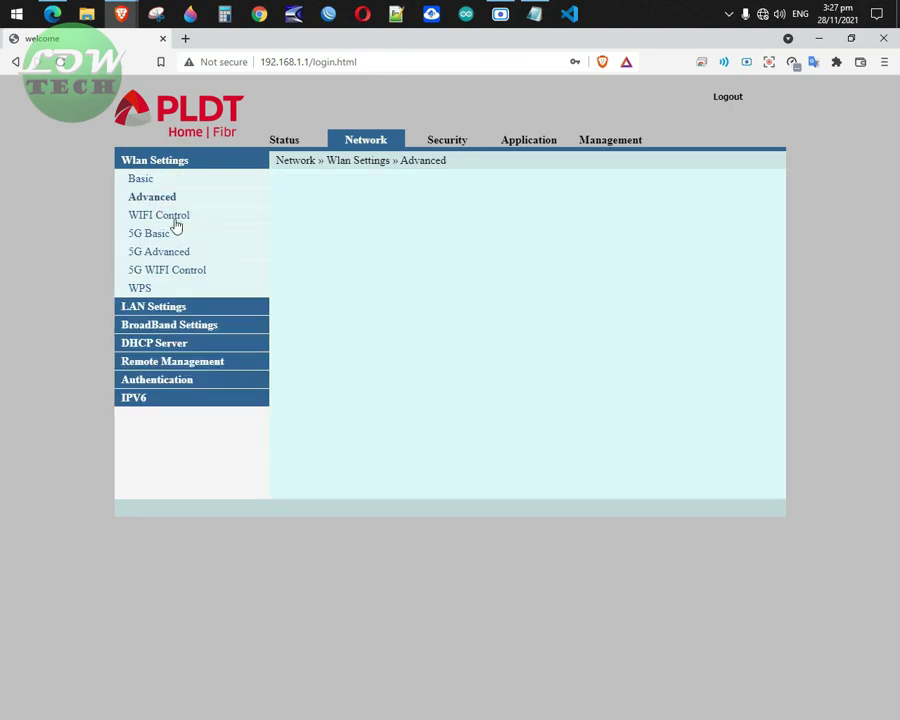
left_click_drag(478, 286, 382, 285)
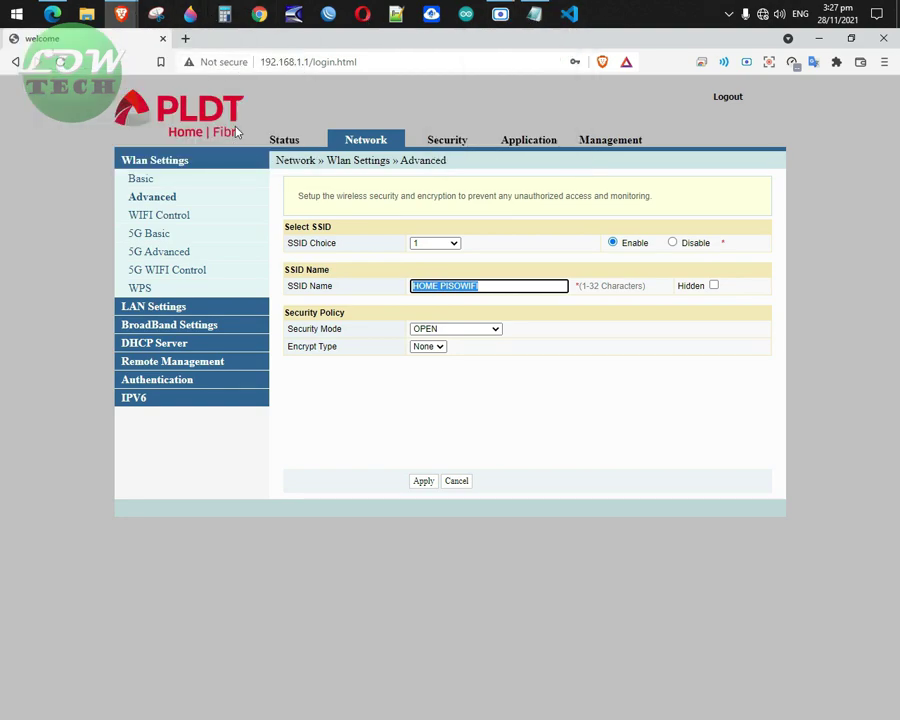
left_click(52, 13)
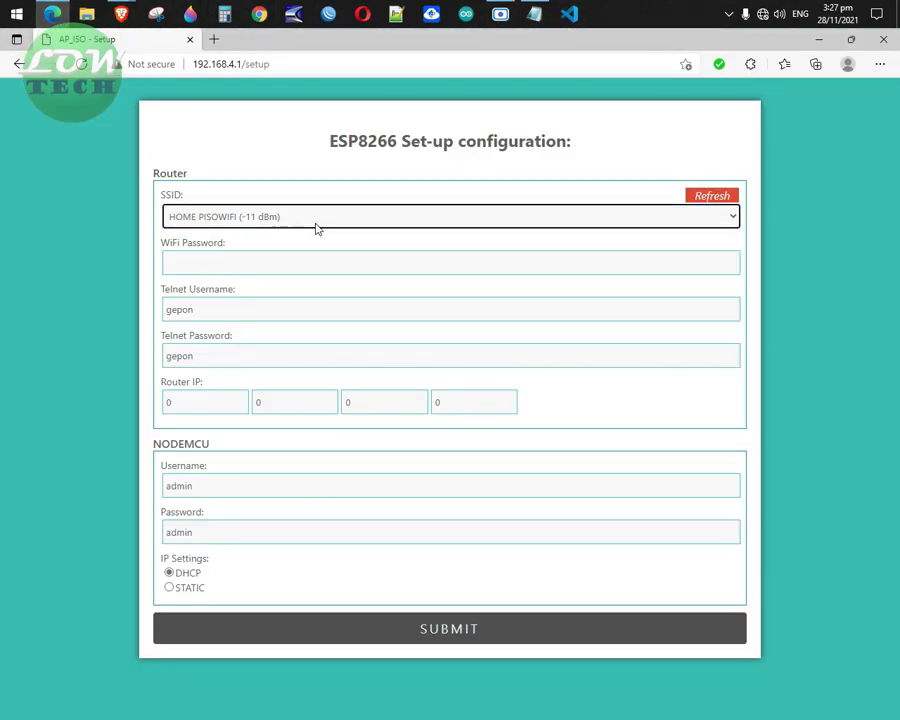
Leave the ESP8266 WiFi Password blank and review the Telnet username and password fields.
left_click(178, 268)
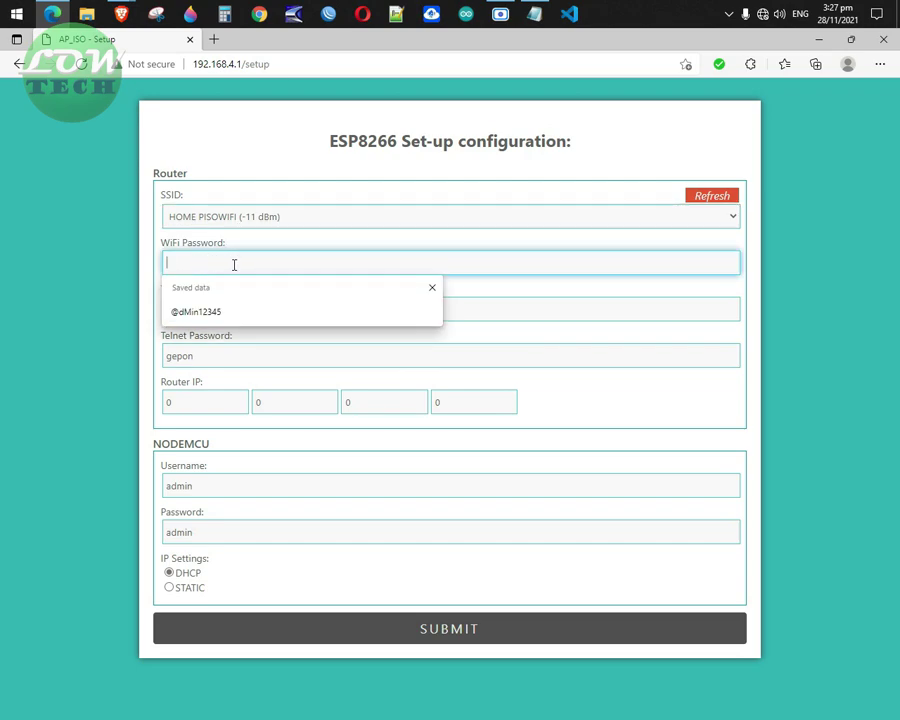
left_click(632, 294)
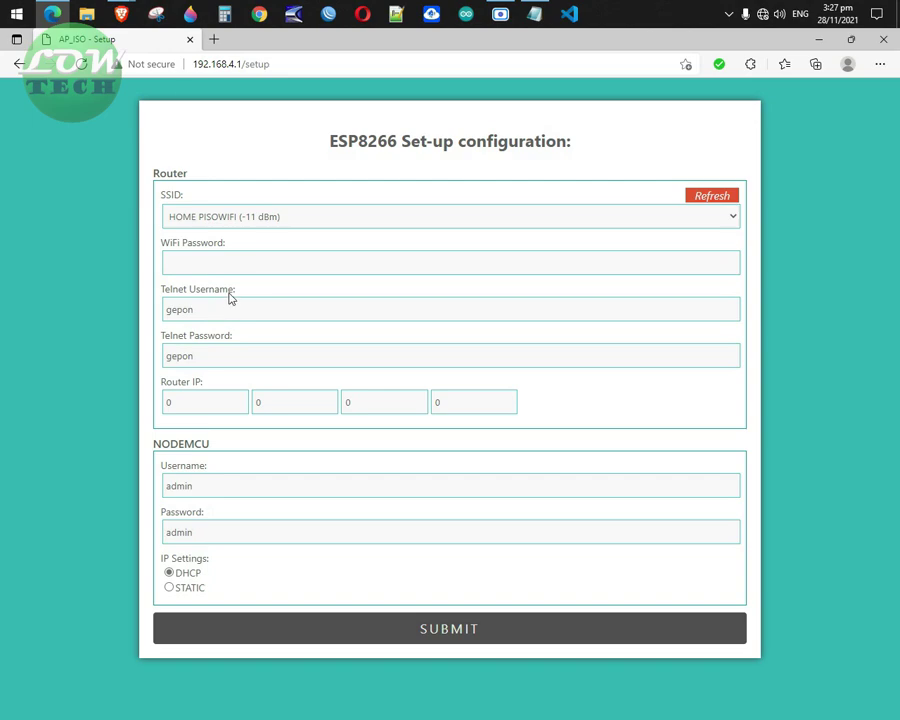
left_click_drag(229, 297, 160, 292)
double_click(160, 316)
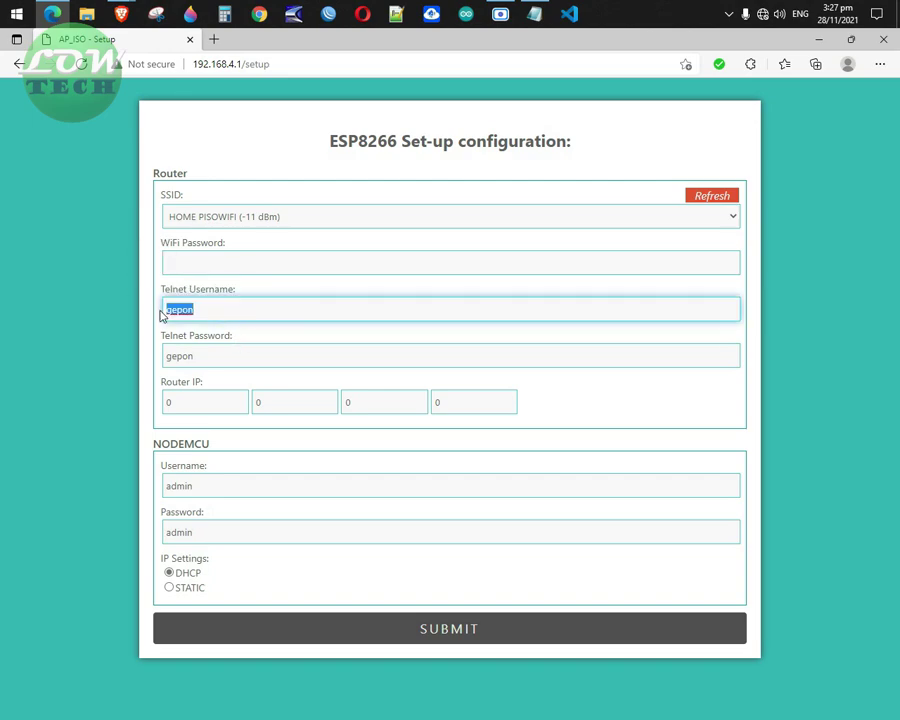
double_click(208, 353)
left_click_drag(232, 336, 156, 363)
left_click(225, 358)
left_click_drag(219, 311, 167, 310)
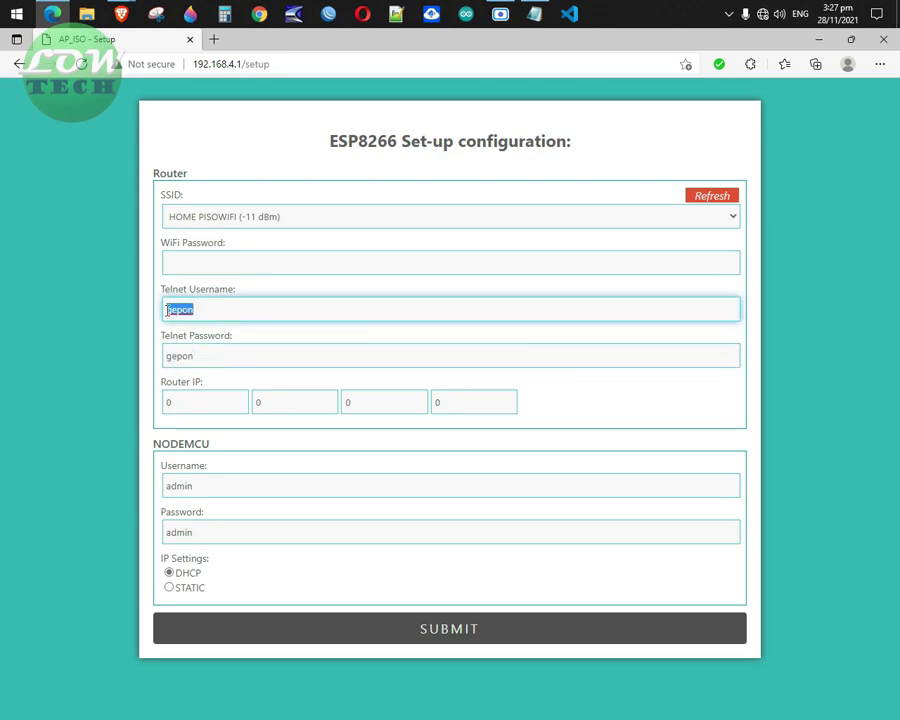
Check the Router IP field, then switch back to the router admin window.
left_click(197, 404)
left_click_drag(204, 382, 156, 388)
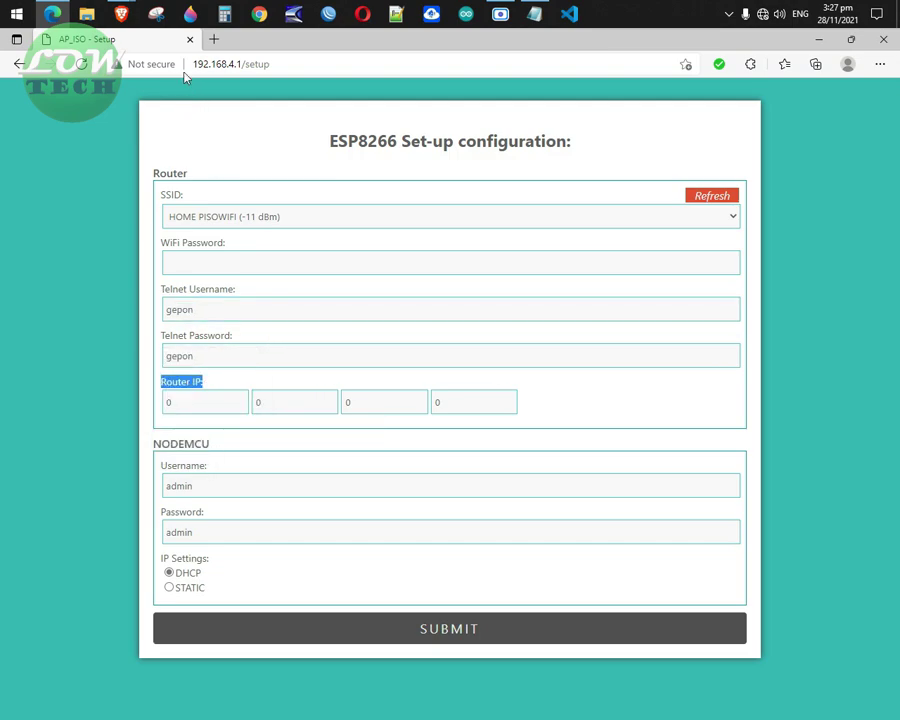
mouse_move(121, 14)
left_click(75, 95)
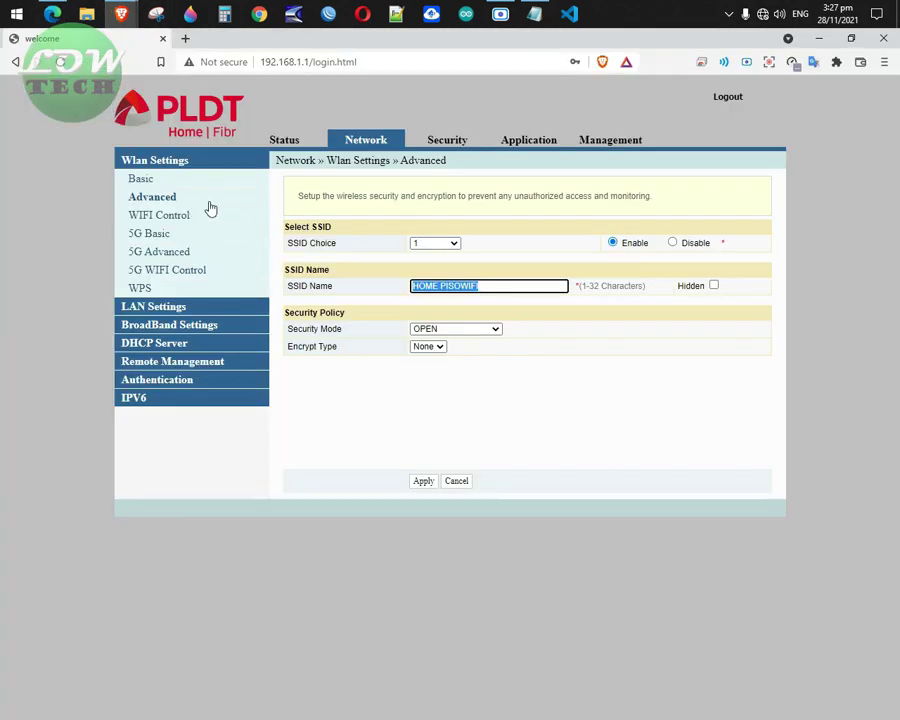
Copy the router's LAN address 192.168.50.1 into the four Router IP boxes.
left_click(178, 309)
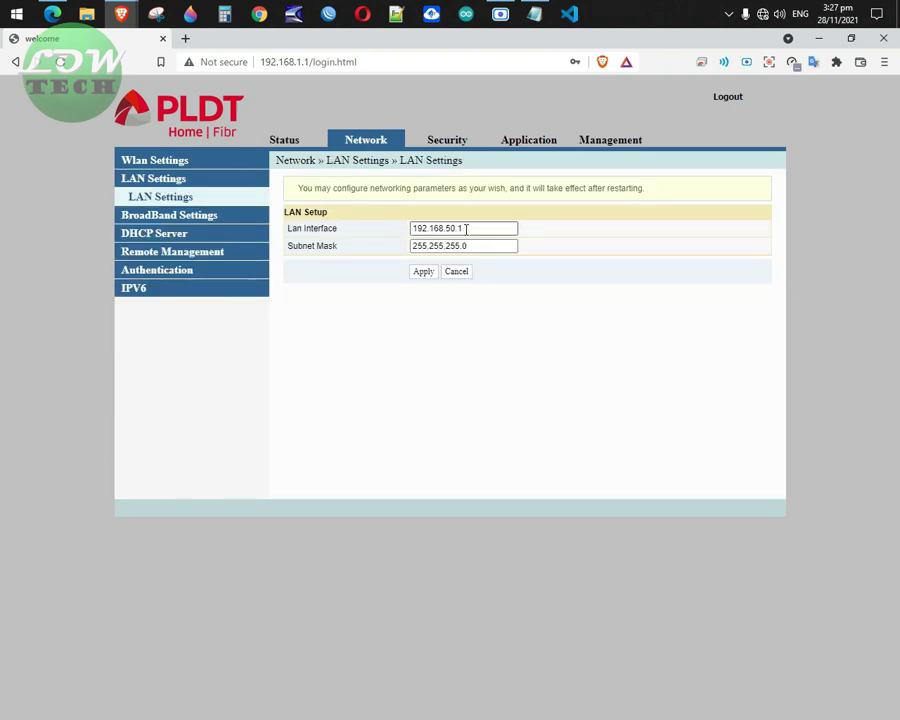
double_click(464, 229)
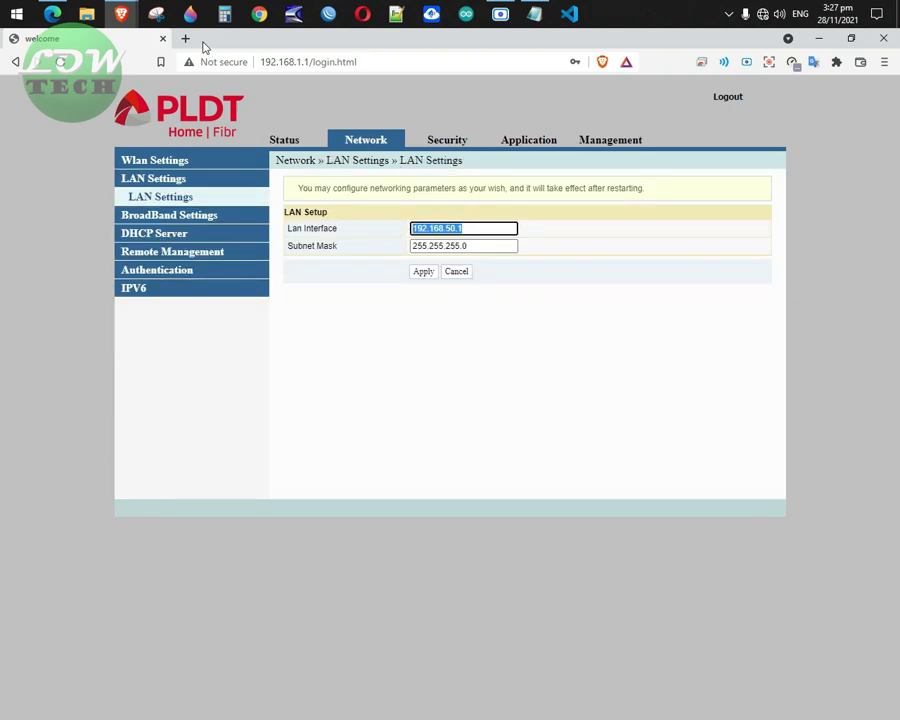
left_click(68, 15)
left_click_drag(180, 402, 128, 403)
type("192")
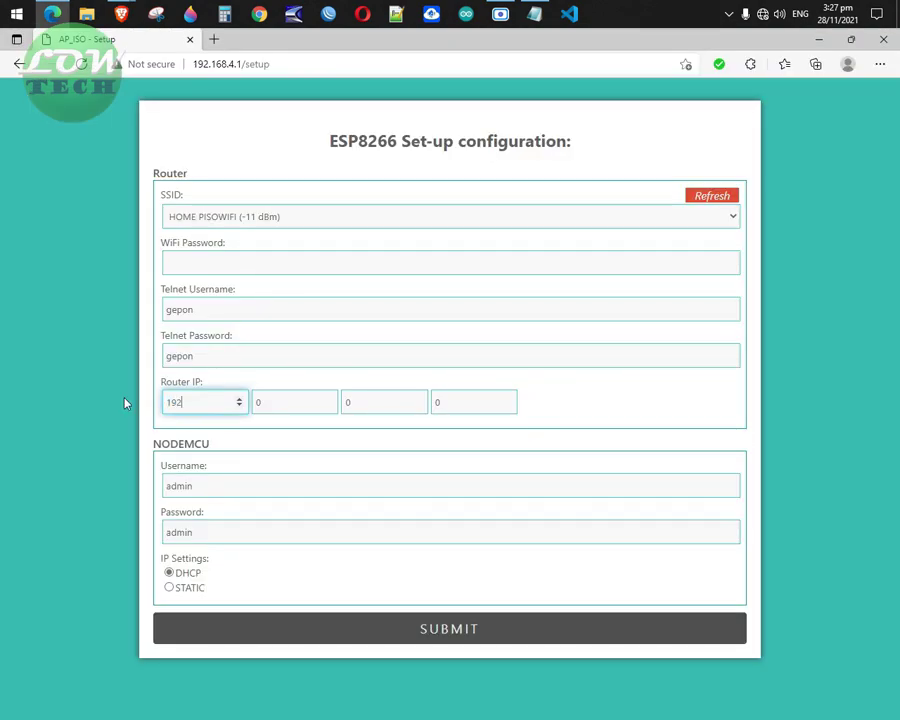
key("Tab")
type("168")
key("Tab")
type("50")
key("Tab")
type("1")
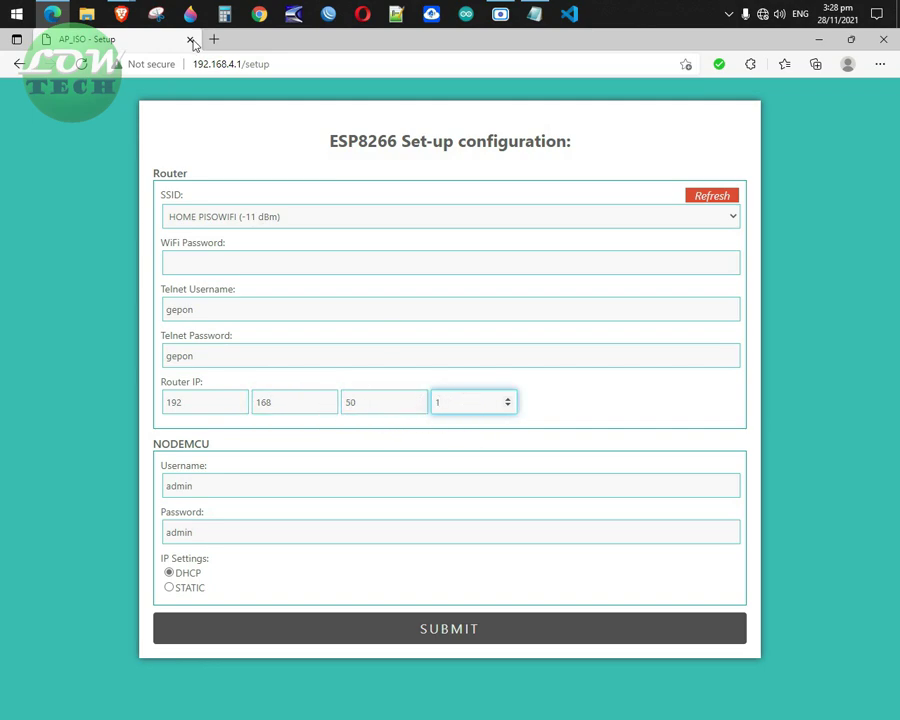
Recheck the router address 192.168.50.1 on the PLDT LAN settings page.
mouse_move(115, 18)
left_click(75, 95)
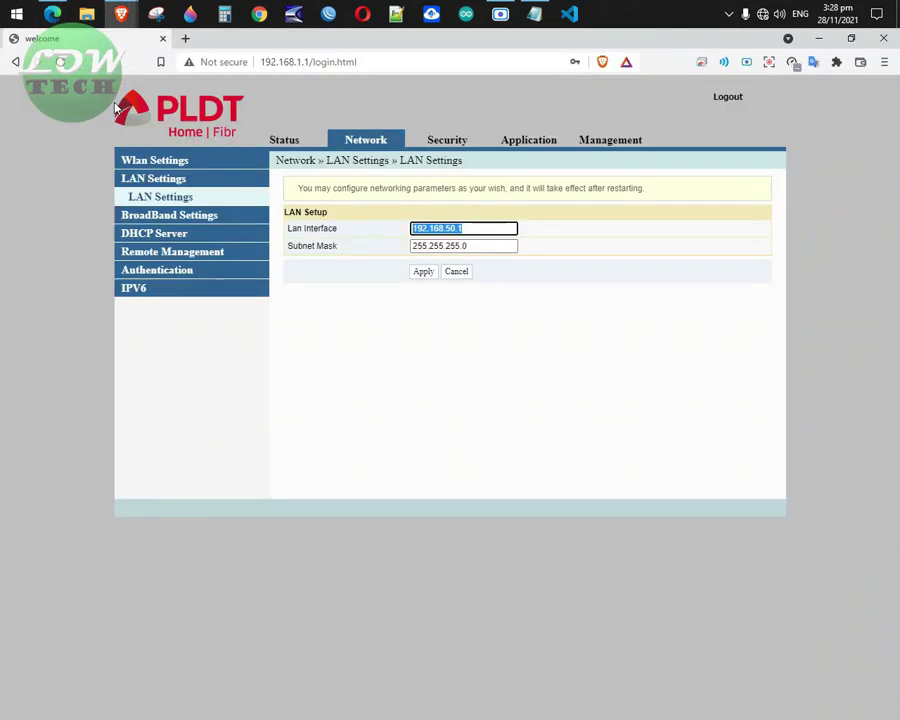
left_click(484, 228)
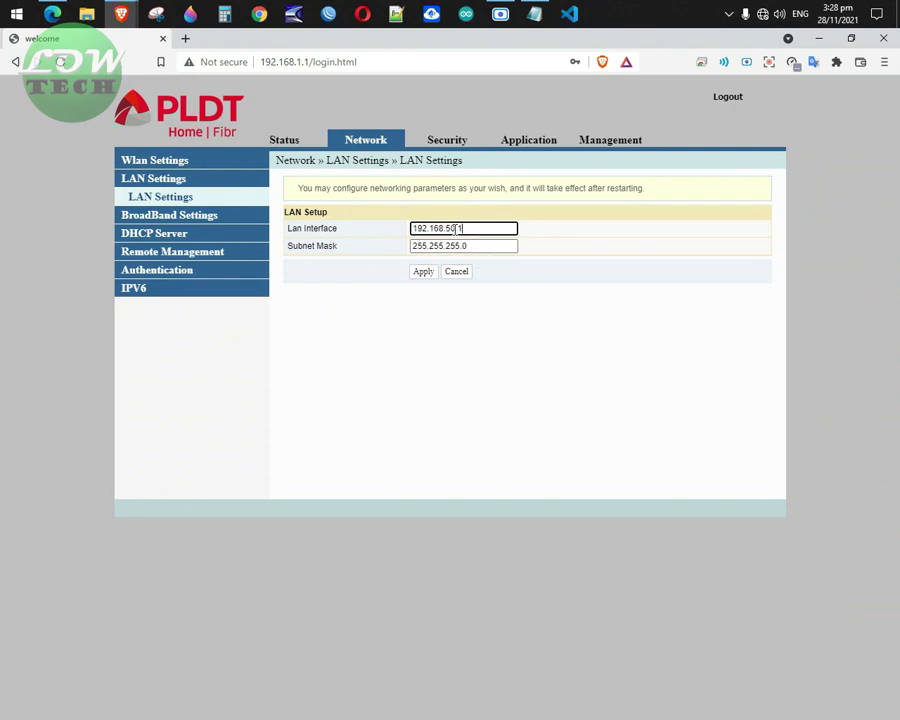
left_click(52, 14)
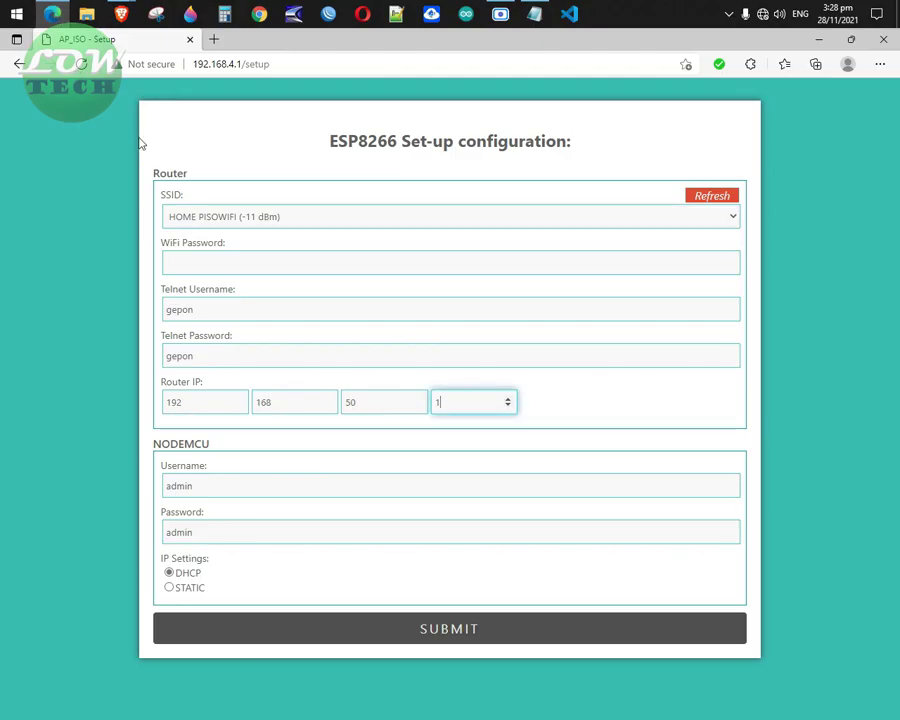
Review the NODEMCU Username and Password fields, then set IP Settings to STATIC.
left_click(212, 488)
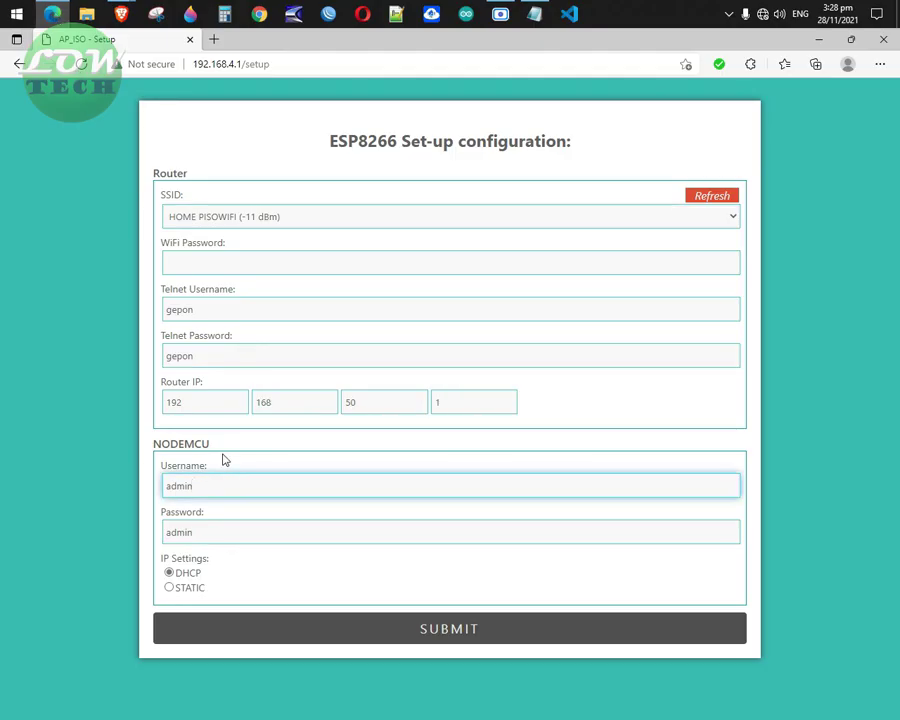
left_click_drag(212, 444, 147, 441)
left_click(224, 484)
left_click_drag(206, 466, 161, 465)
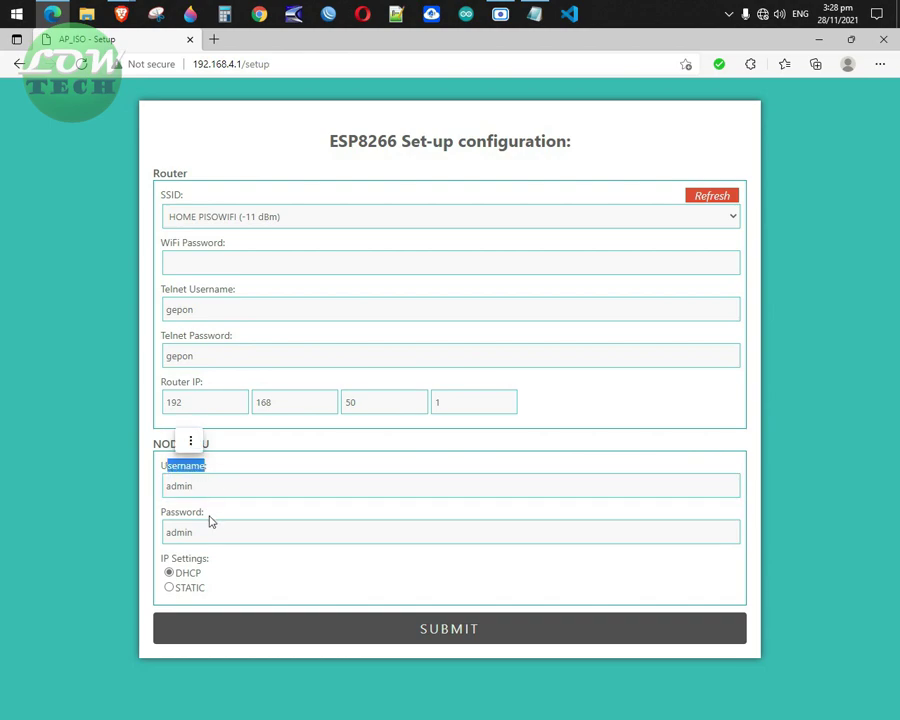
left_click_drag(210, 518, 134, 516)
left_click(228, 493)
left_click(235, 535)
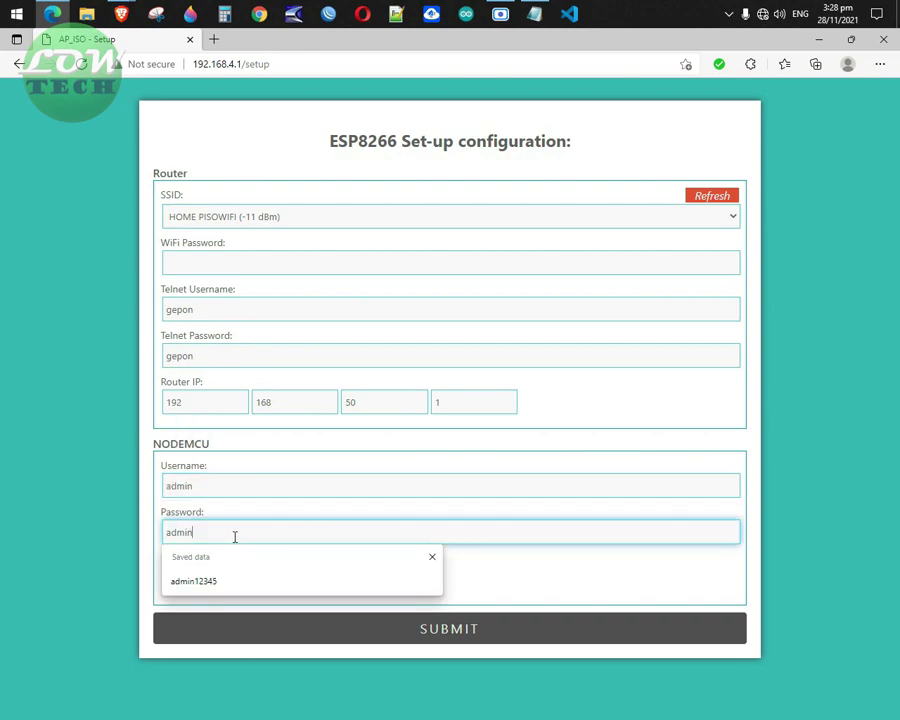
left_click(488, 573)
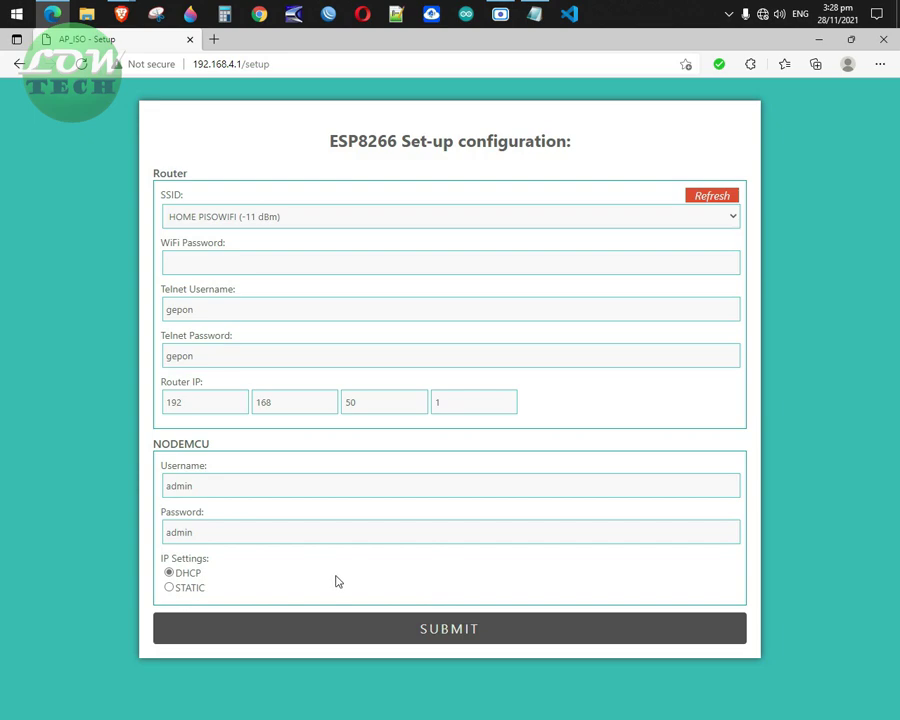
left_click(169, 588)
Fill the static IP Address boxes with 192.168.50.10.
scroll(442, 539, "down", 2)
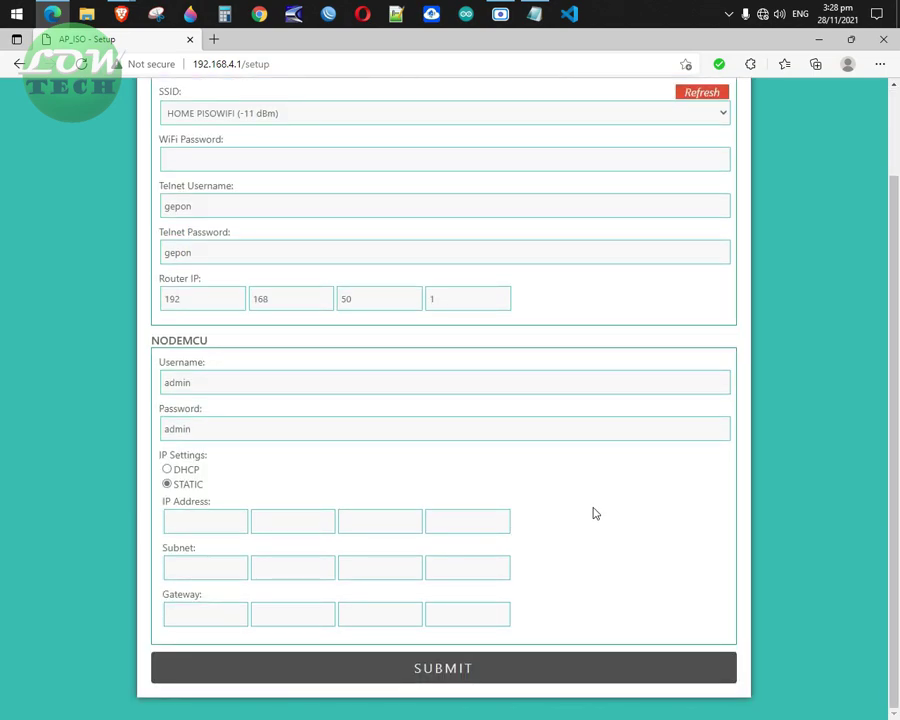
left_click(214, 521)
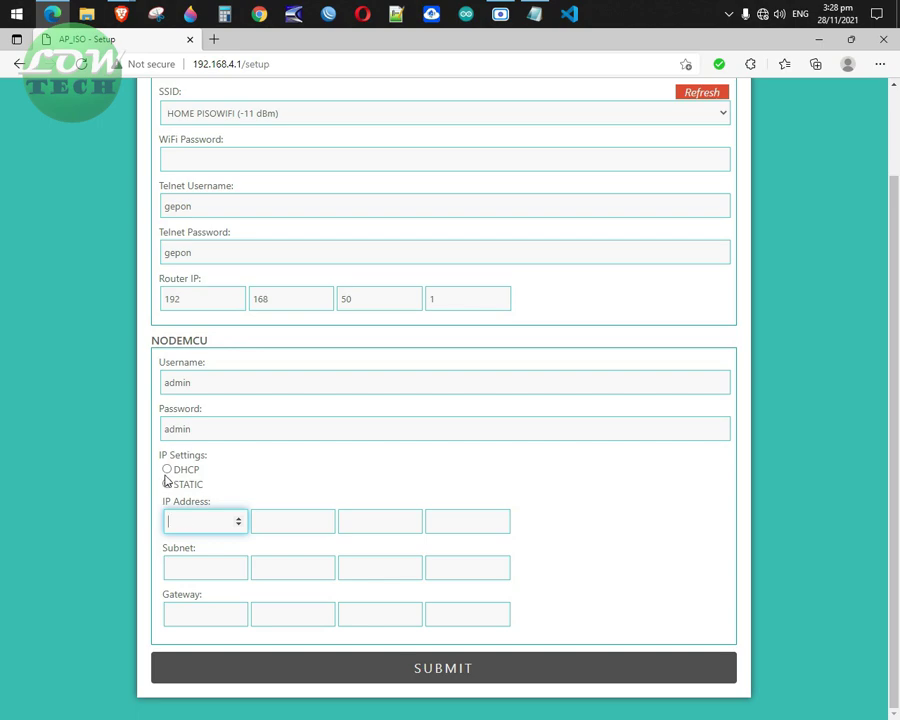
left_click_drag(160, 288, 205, 281)
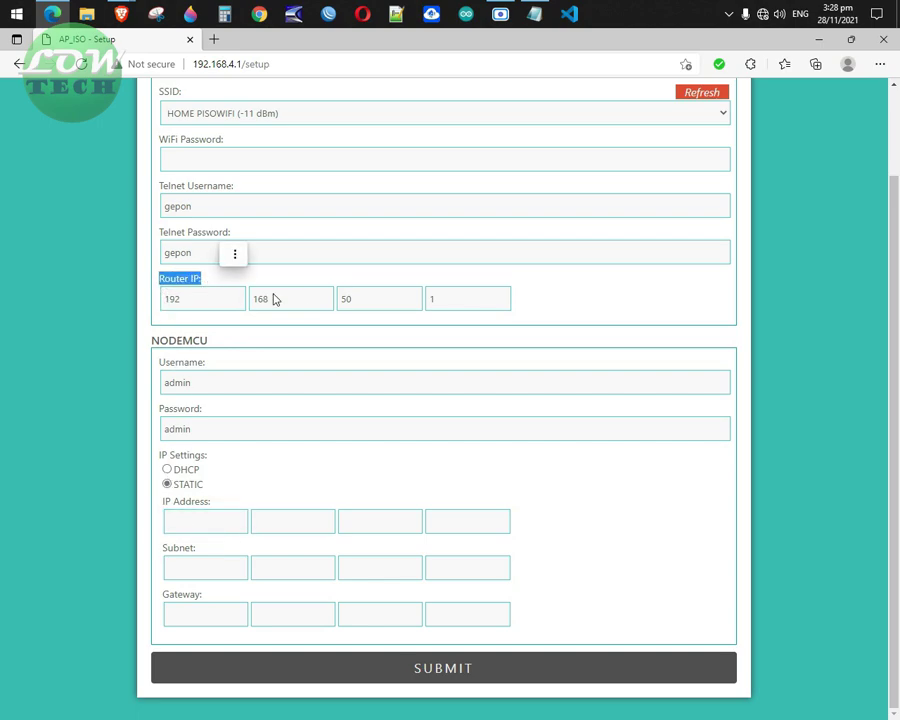
left_click(443, 301)
left_click(194, 524)
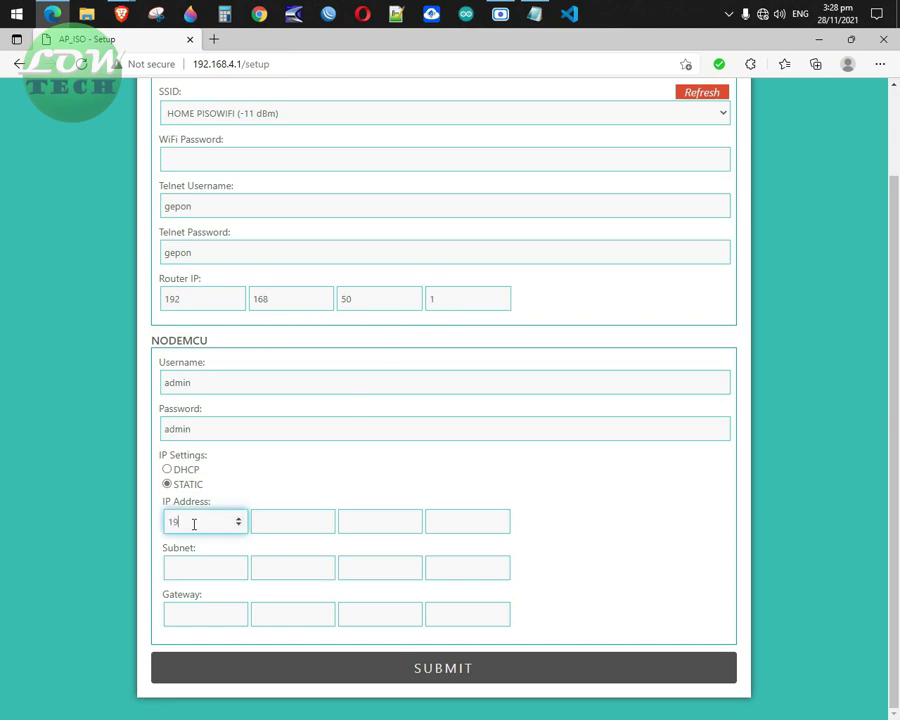
left_click(284, 523)
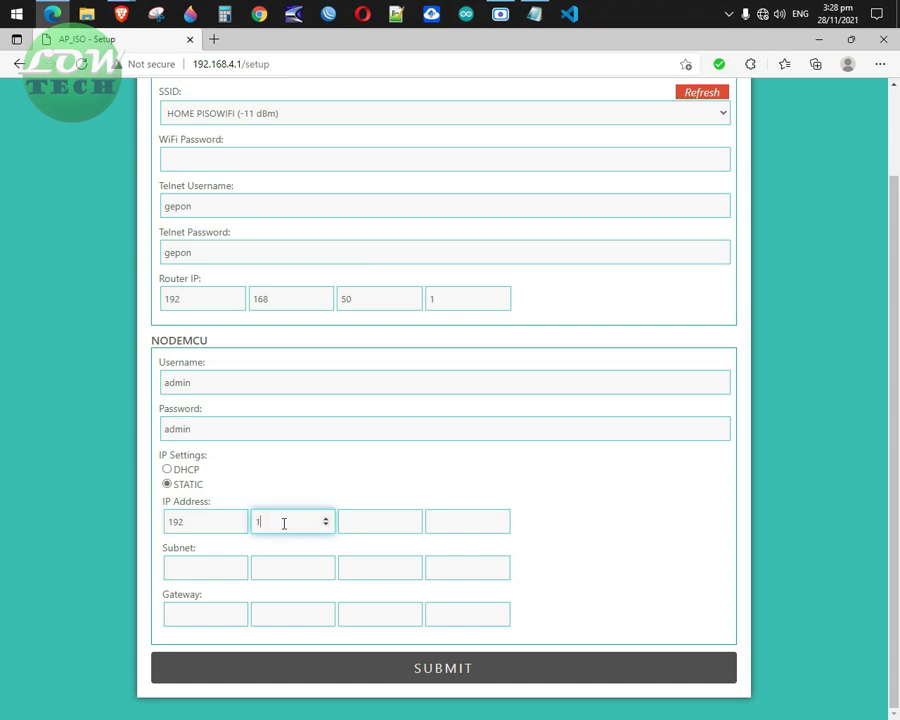
left_click(379, 523)
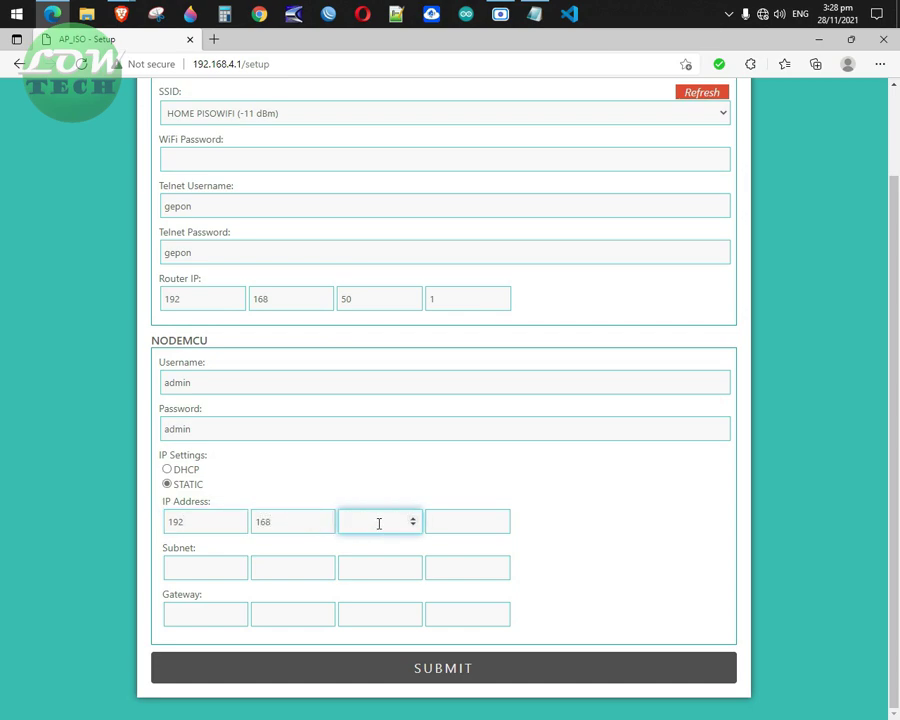
left_click(447, 517)
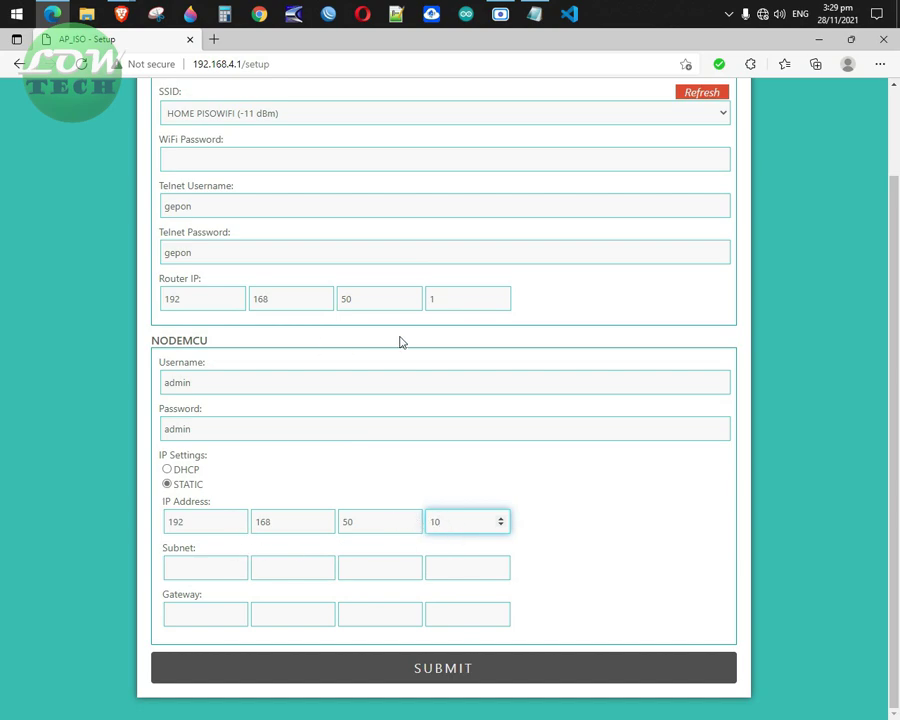
Enter subnet mask 255.255.255.0, matching the router's LAN subnet.
left_click(191, 569)
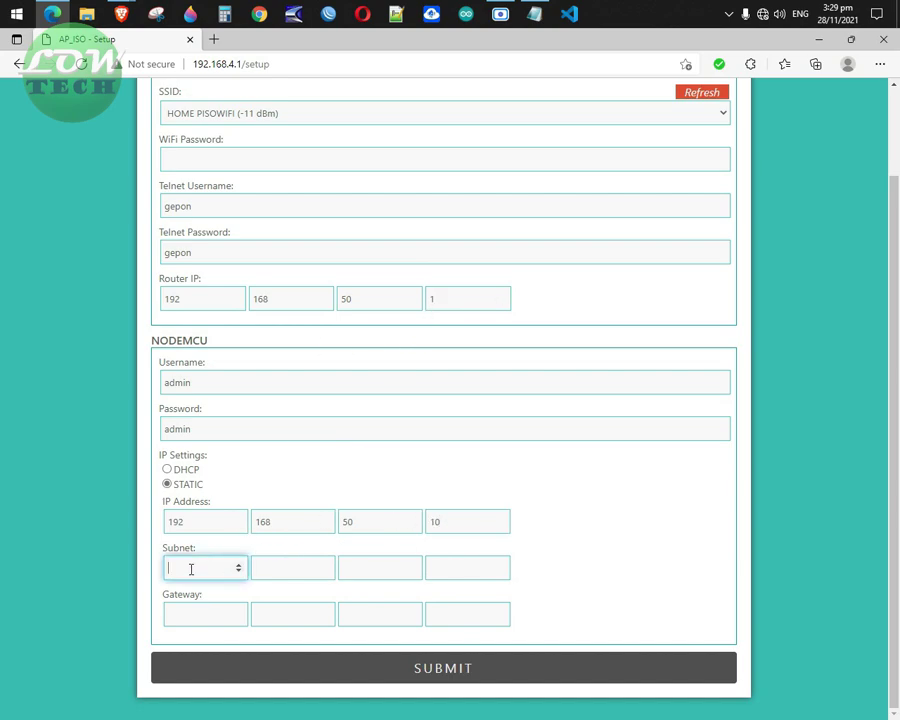
type("255")
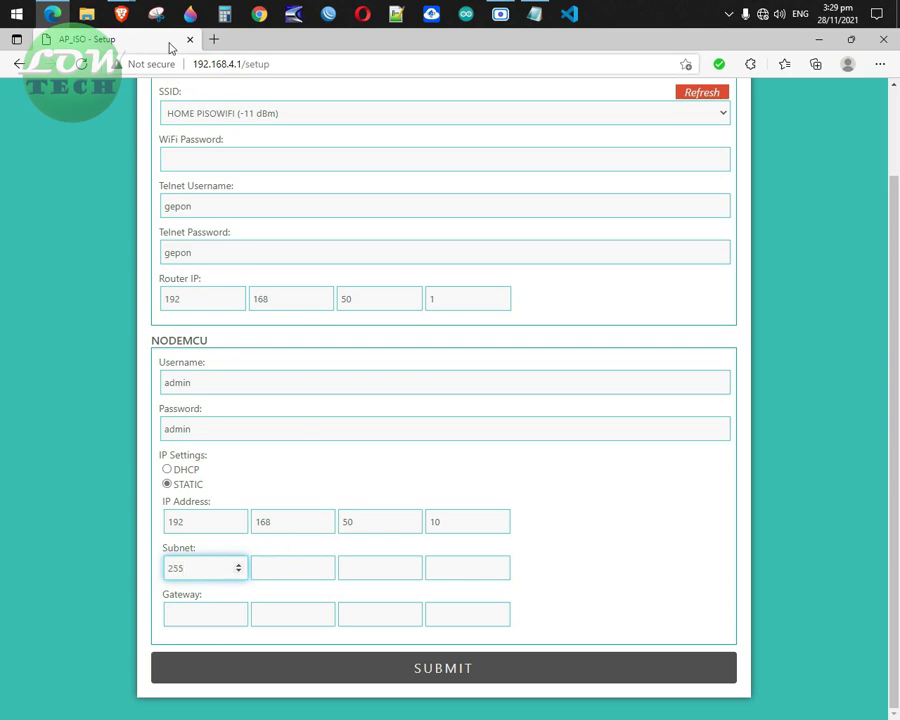
mouse_move(121, 13)
left_click(121, 122)
left_click_drag(488, 251, 280, 250)
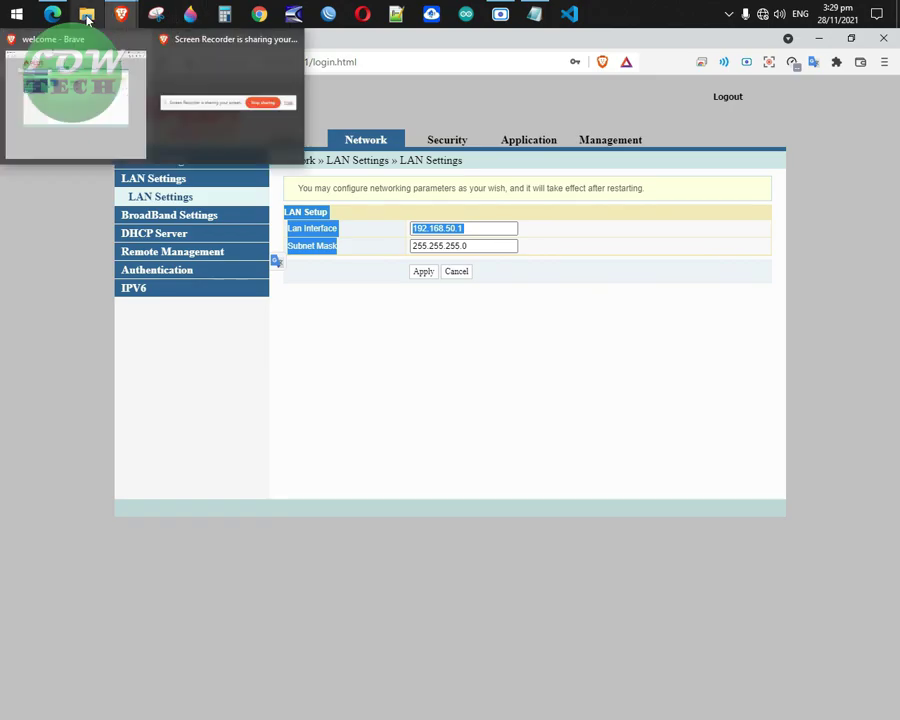
left_click(52, 13)
left_click(275, 569)
type("255")
left_click(363, 565)
type("255")
left_click(474, 569)
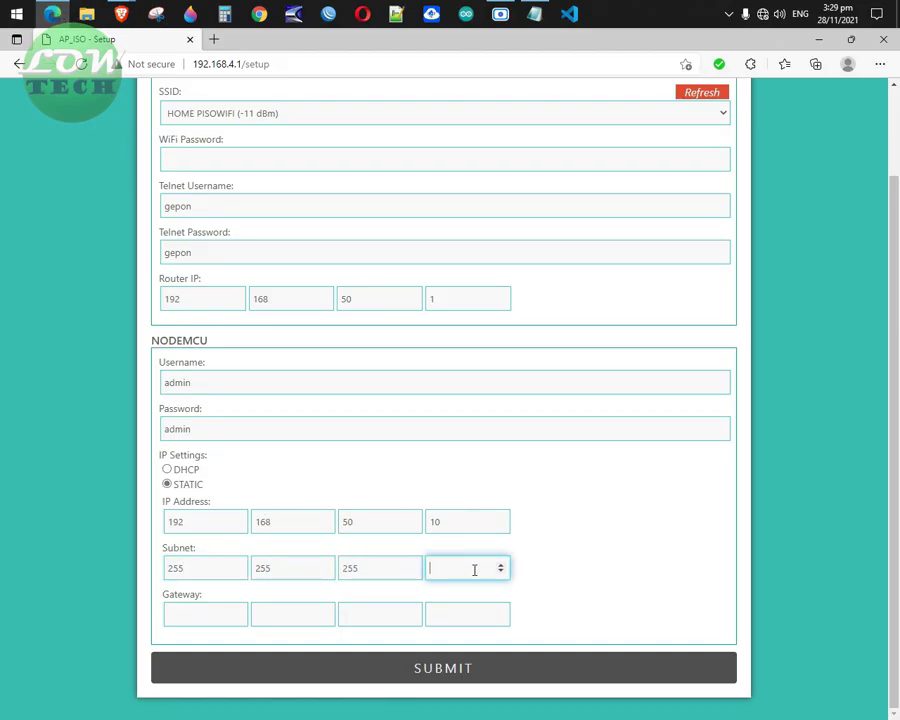
type("0")
left_click(201, 613)
Enter gateway 192.168.50.1 and review the completed static IP settings.
double_click(436, 298)
left_click(199, 610)
left_click(276, 614)
type("168")
left_click(371, 615)
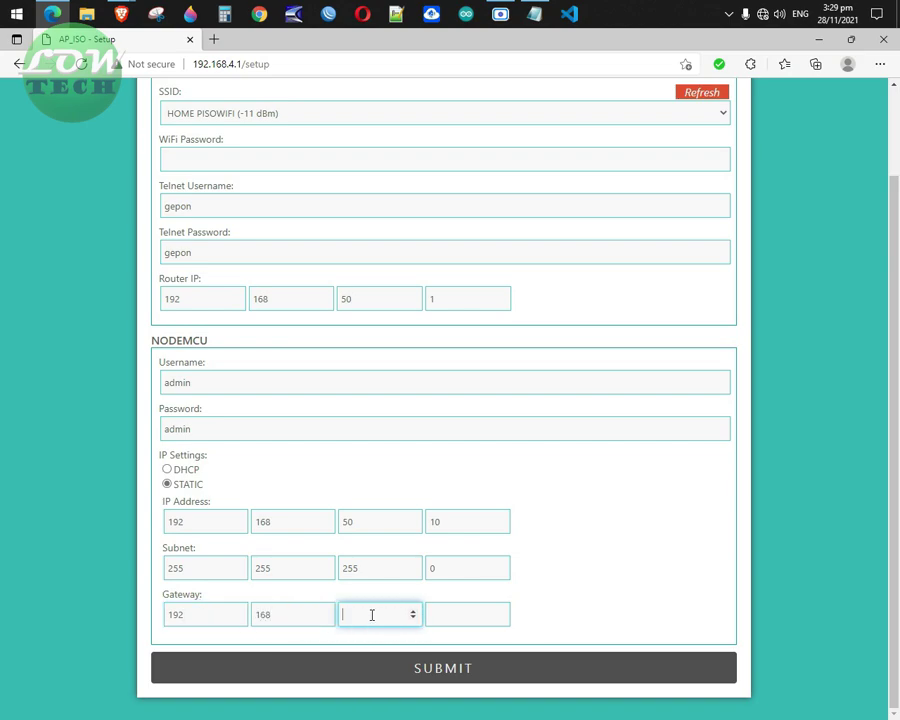
type("50")
left_click(443, 613)
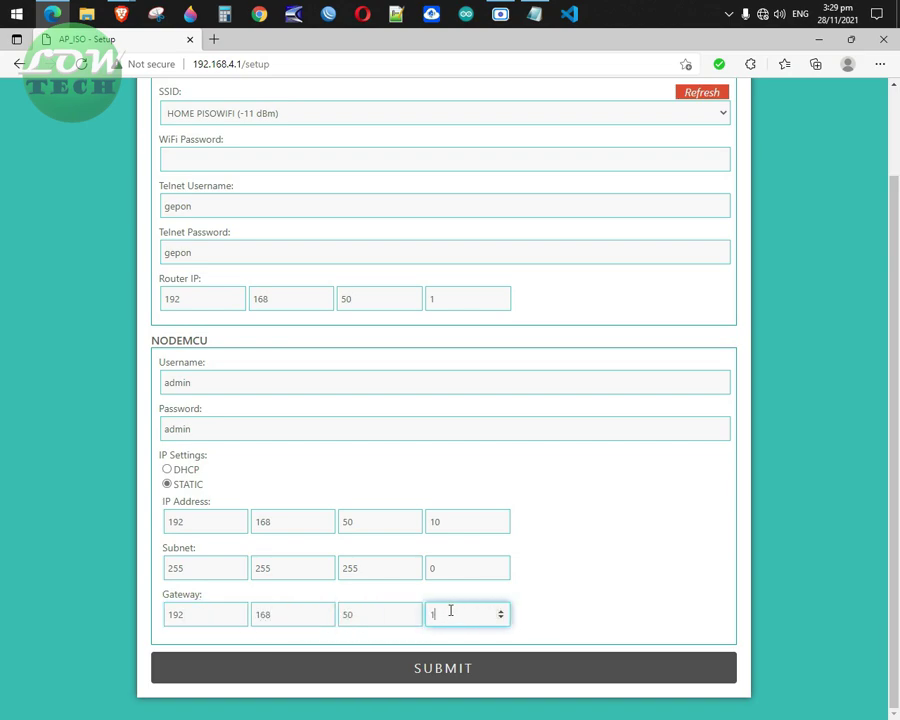
scroll(406, 408, "up", 1)
scroll(352, 434, "down", 1)
scroll(283, 307, "up", 1)
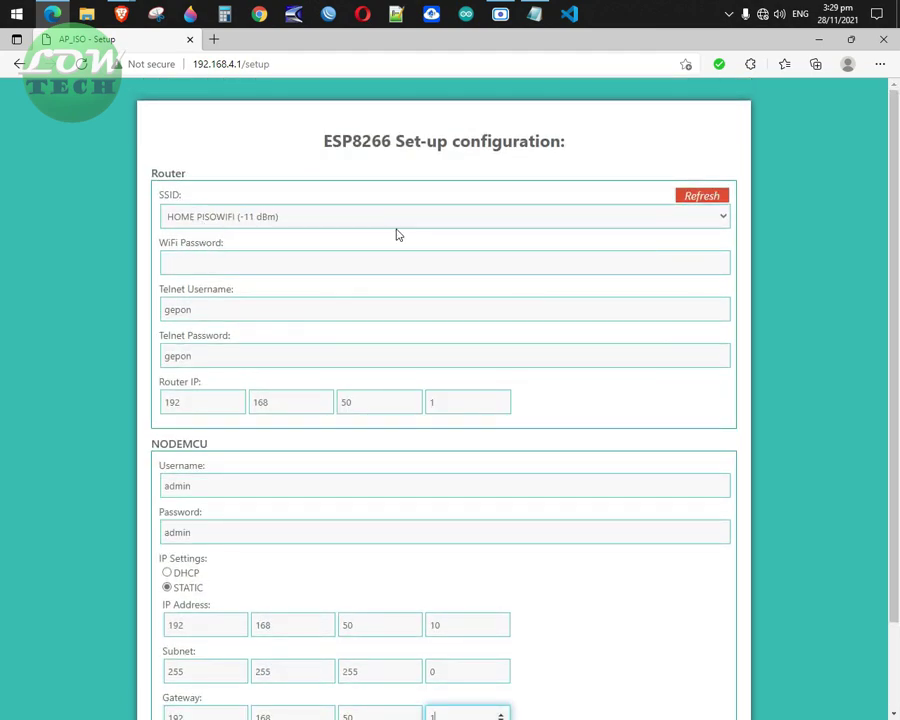
scroll(397, 234, "down", 1)
scroll(434, 241, "up", 1)
scroll(434, 241, "down", 1)
scroll(440, 504, "up", 1)
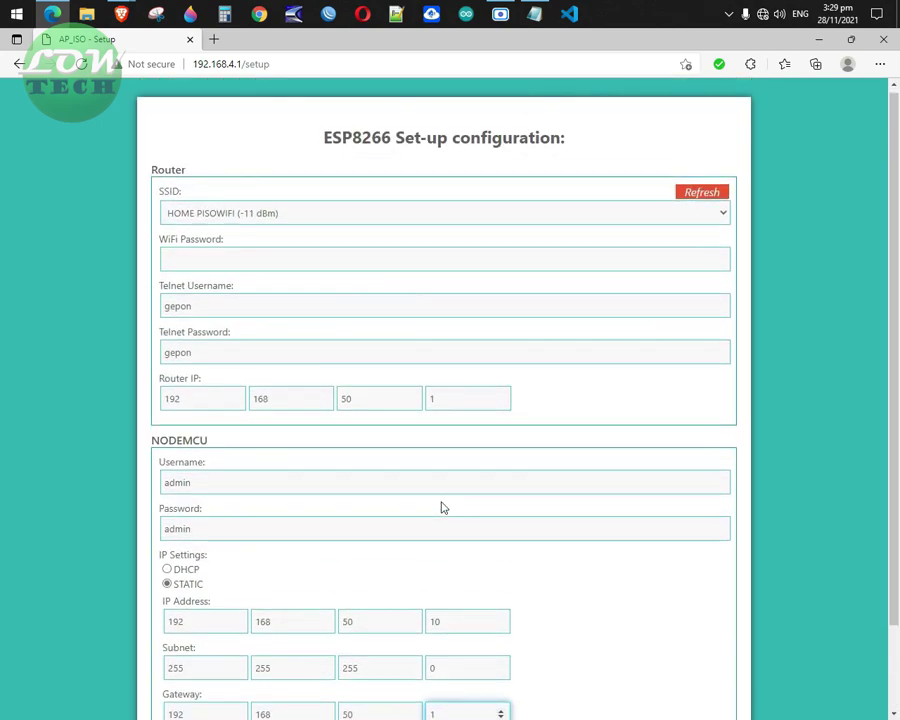
scroll(534, 424, "down", 1)
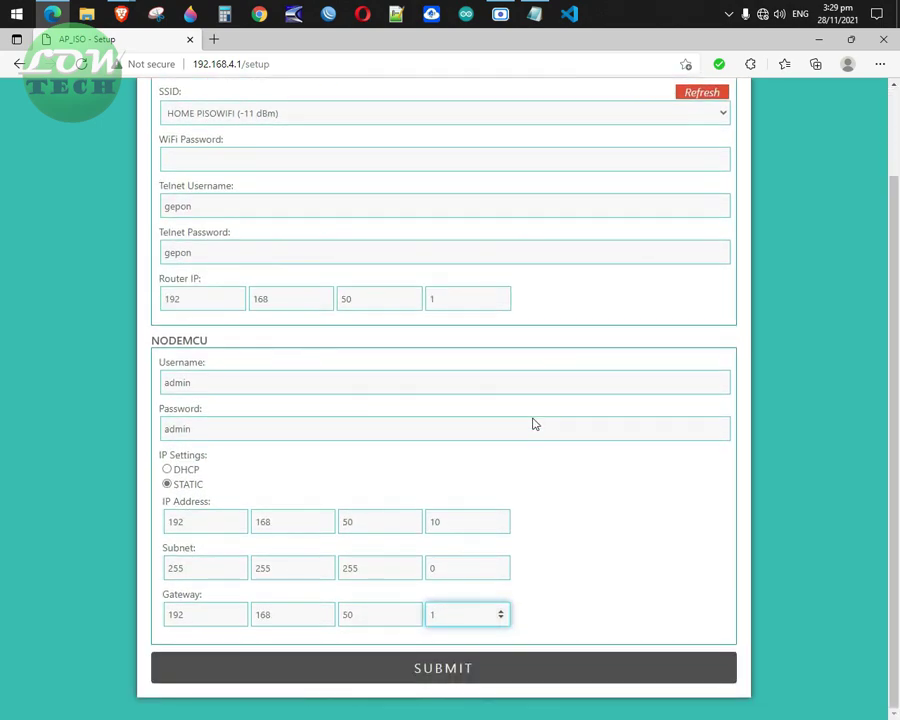
scroll(533, 417, "up", 1)
scroll(532, 416, "down", 1)
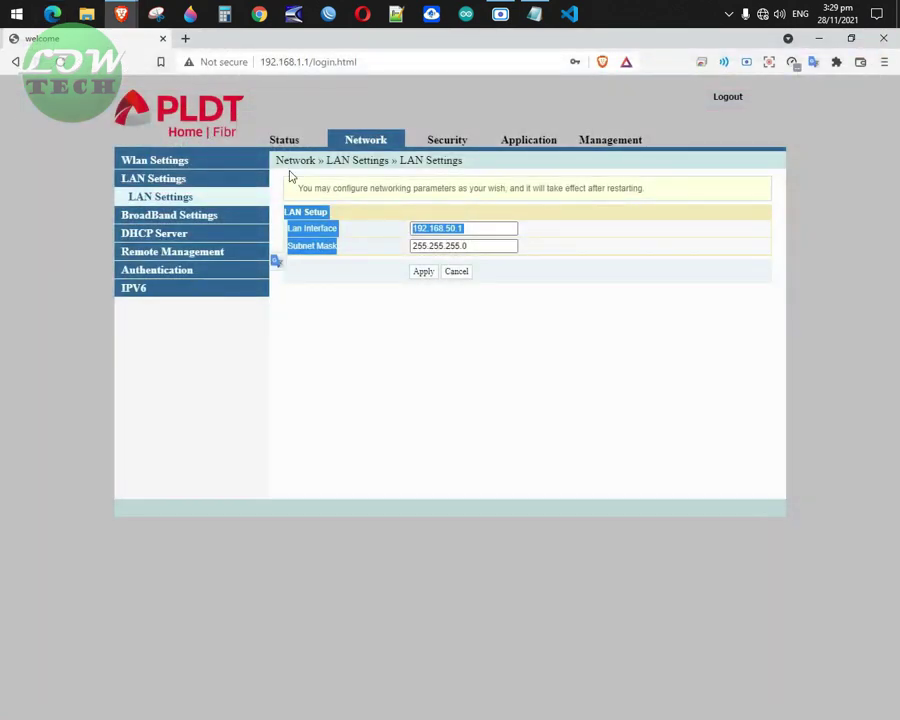
Go to Wlan Settings Status, Wireless Status, then WIFI Clients List to check HOME PISOWIFI.
left_click(163, 161)
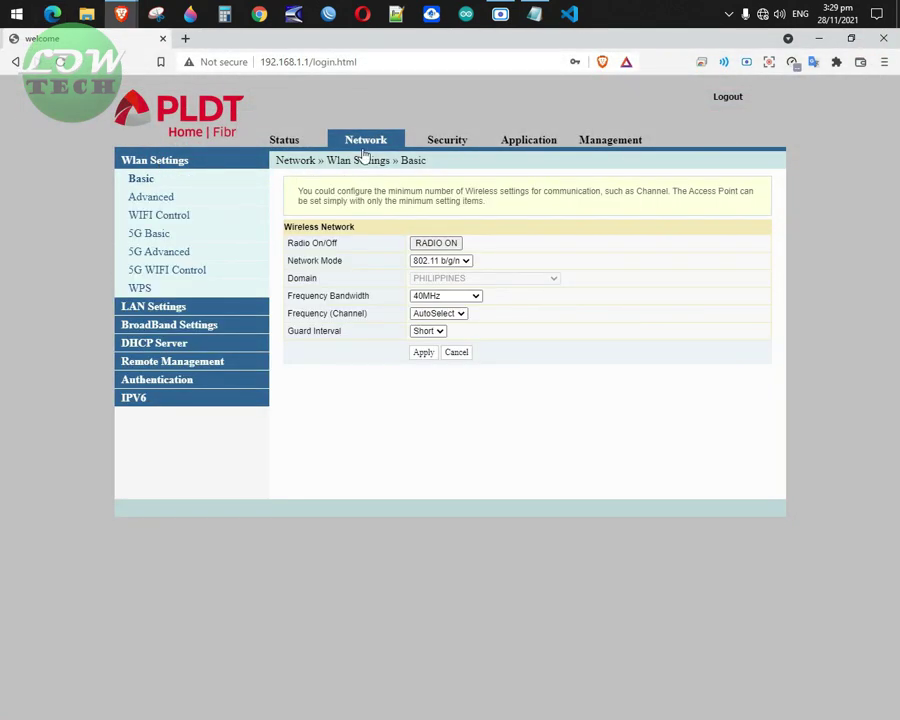
left_click(286, 140)
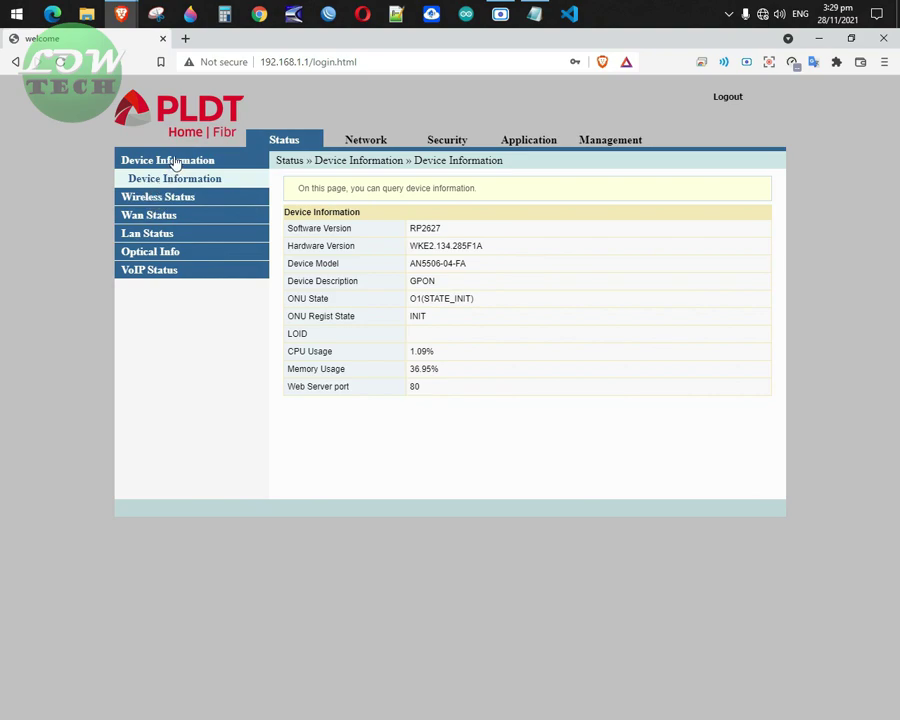
left_click(165, 200)
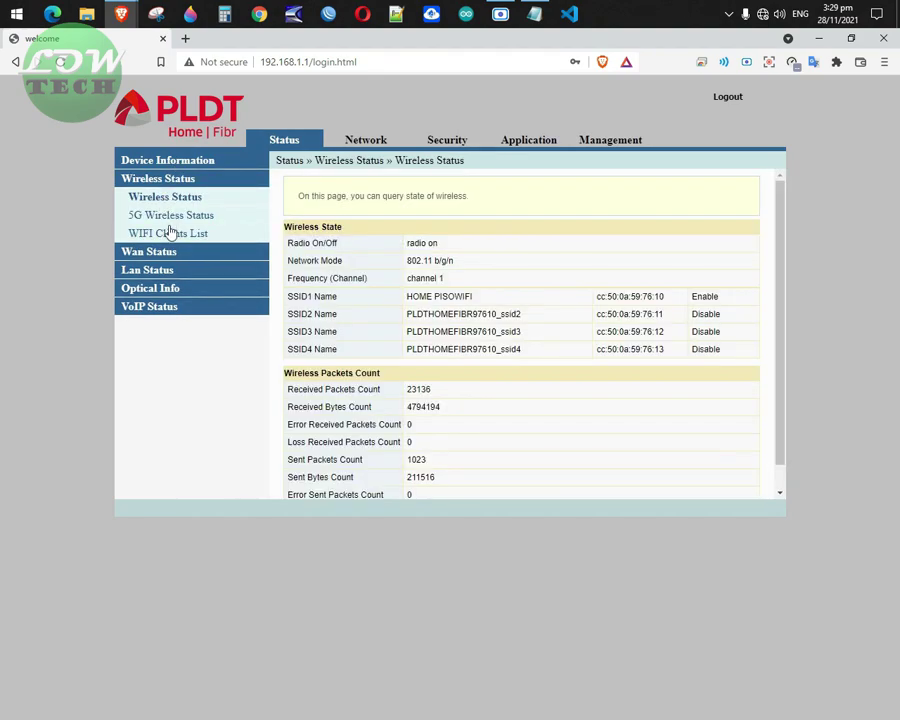
left_click(170, 232)
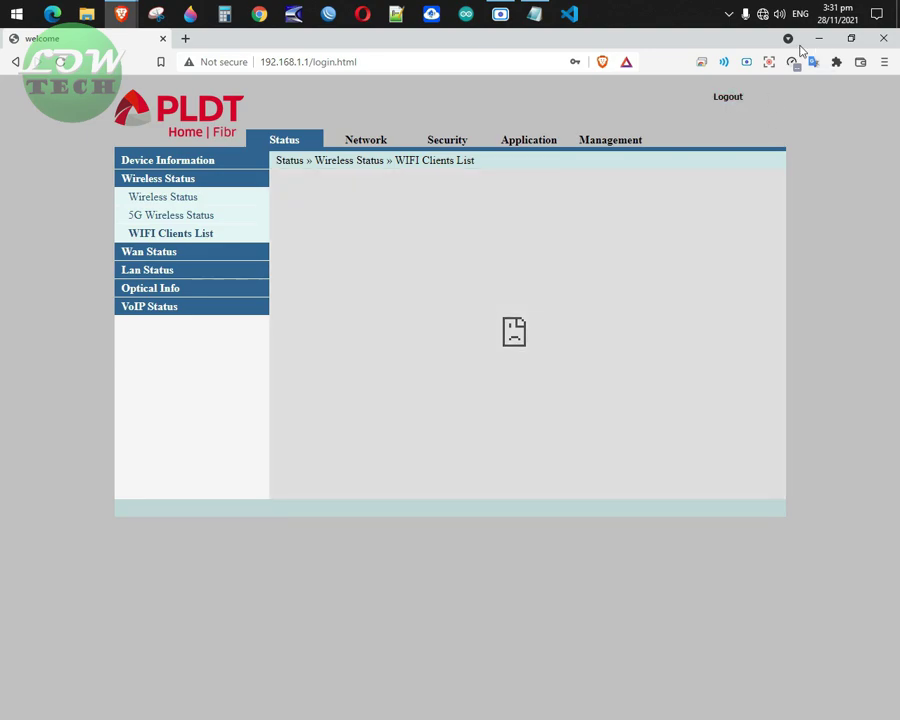
Connect the PC to the open HOME PISOWIFI network and start a new browser tab.
left_click(763, 15)
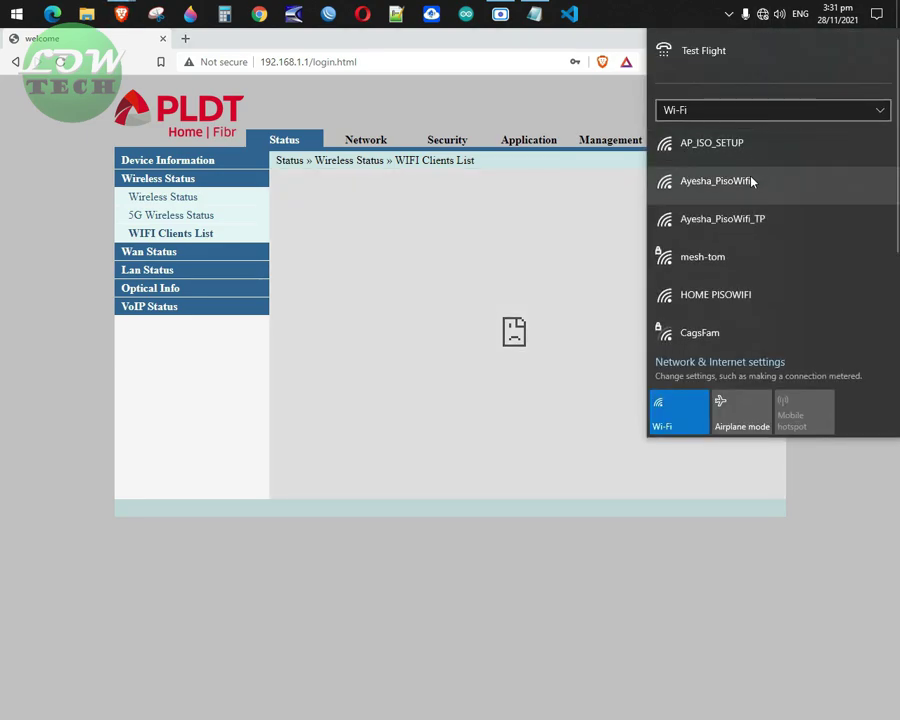
scroll(735, 263, "down", 2)
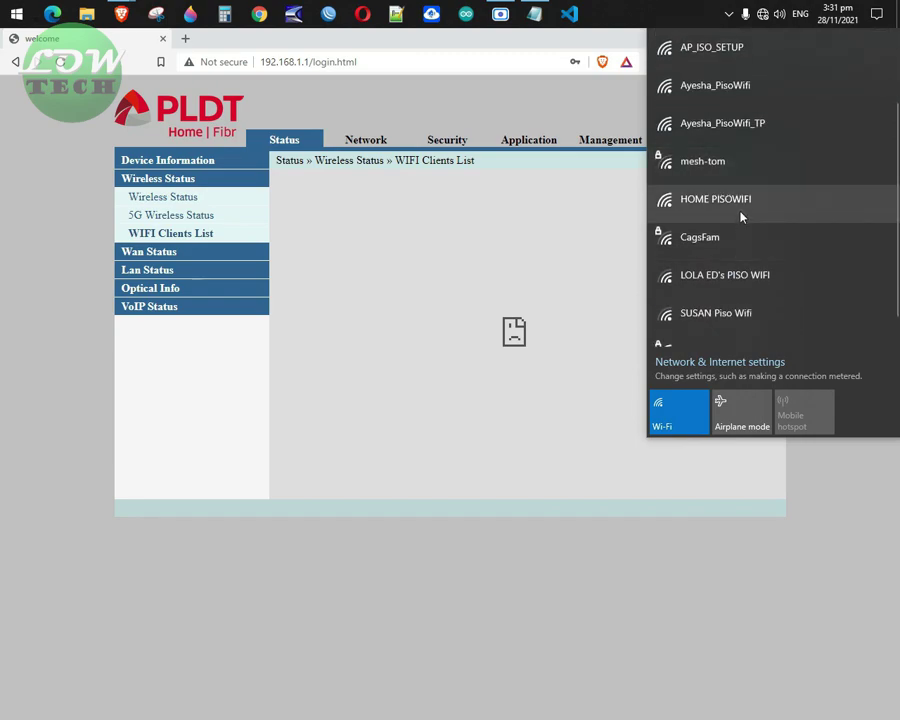
left_click(741, 199)
left_click(828, 298)
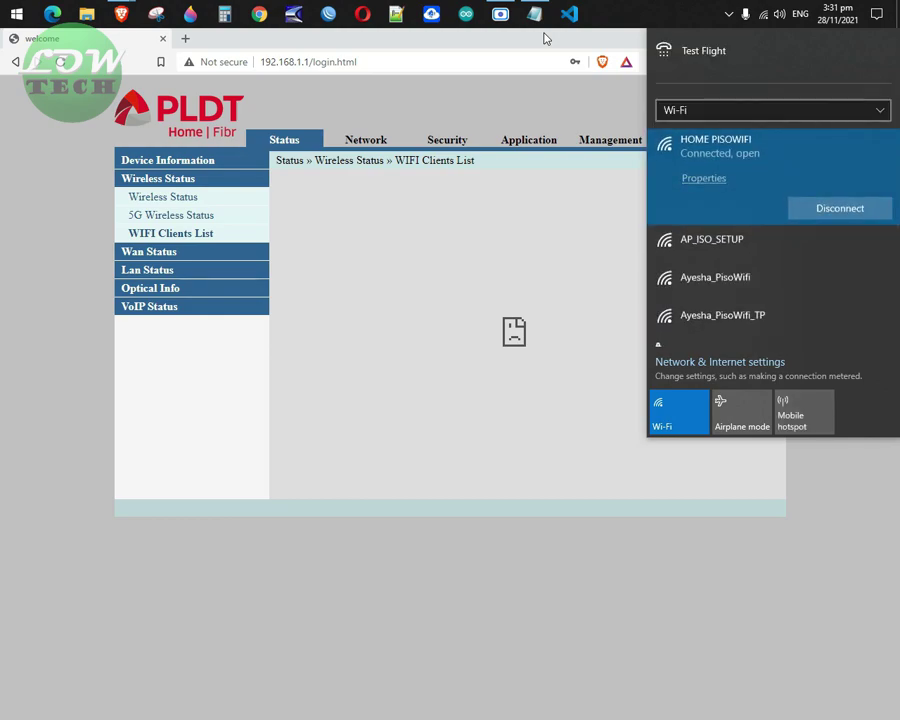
left_click(545, 38)
left_click(185, 38)
left_click(250, 61)
Load the PisoWifi portal at 10.10.0.1 and confirm it shows CONNECTED.
type("10.10.")
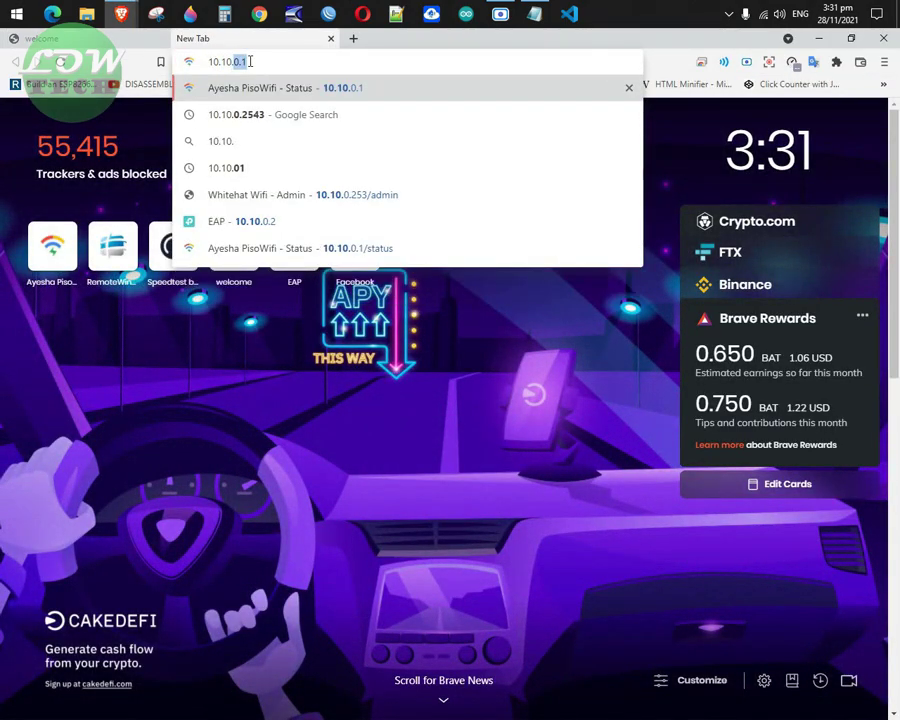
key("Return")
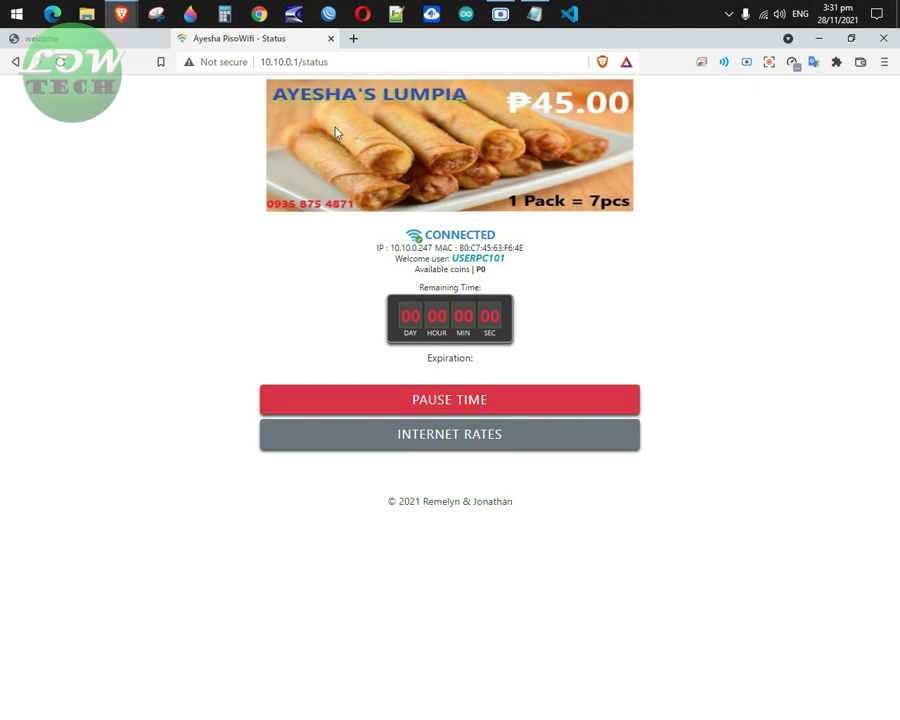
left_click(366, 62)
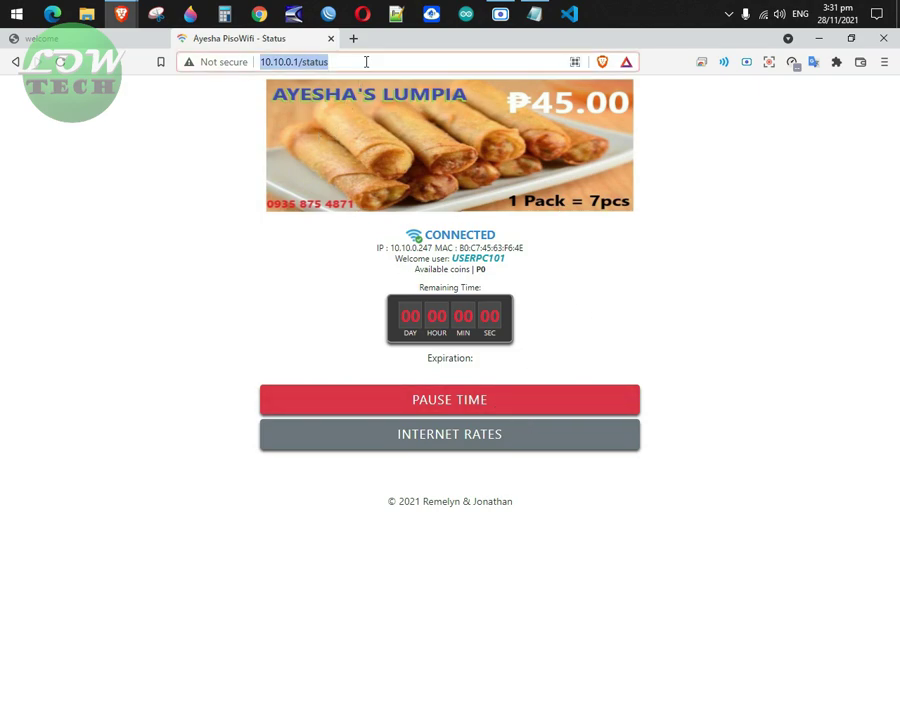
left_click(698, 342)
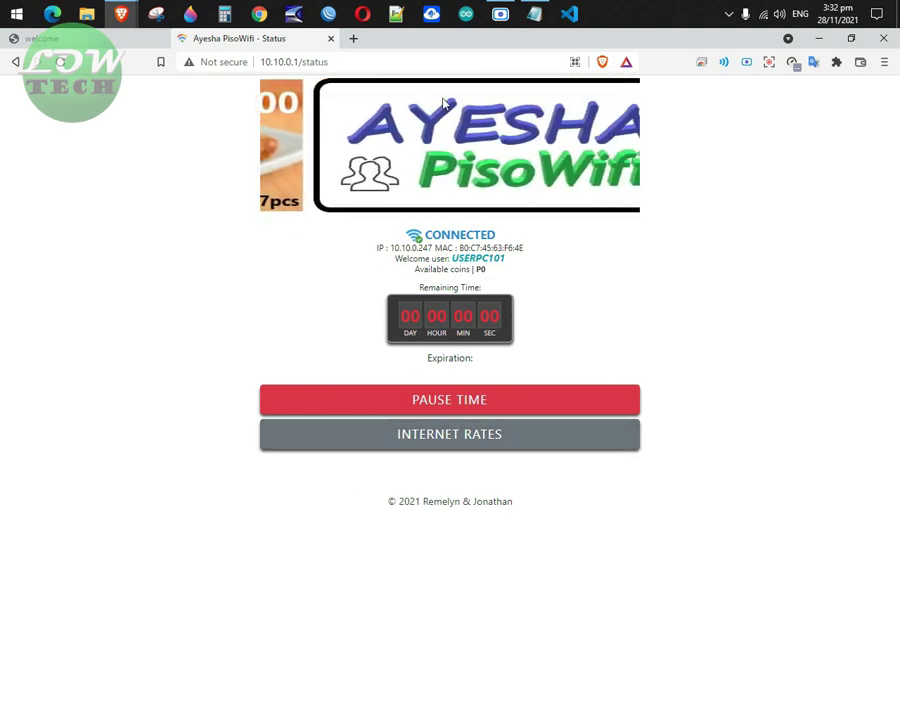
left_click(355, 39)
Run a speedtest.net test, checking the Wi-Fi connection before and during it.
type("speedtest.net")
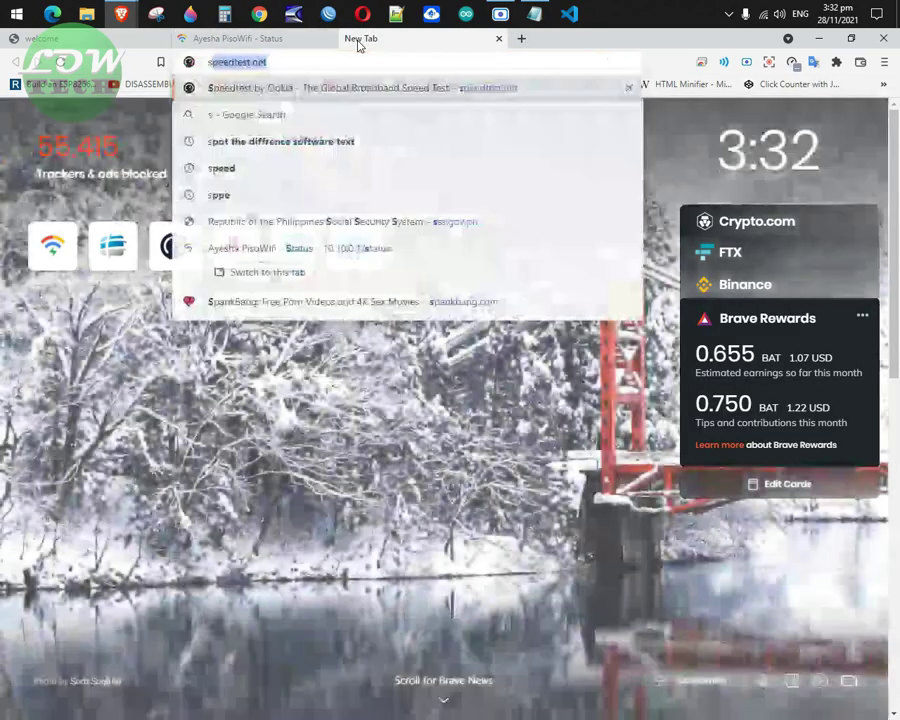
key("Return")
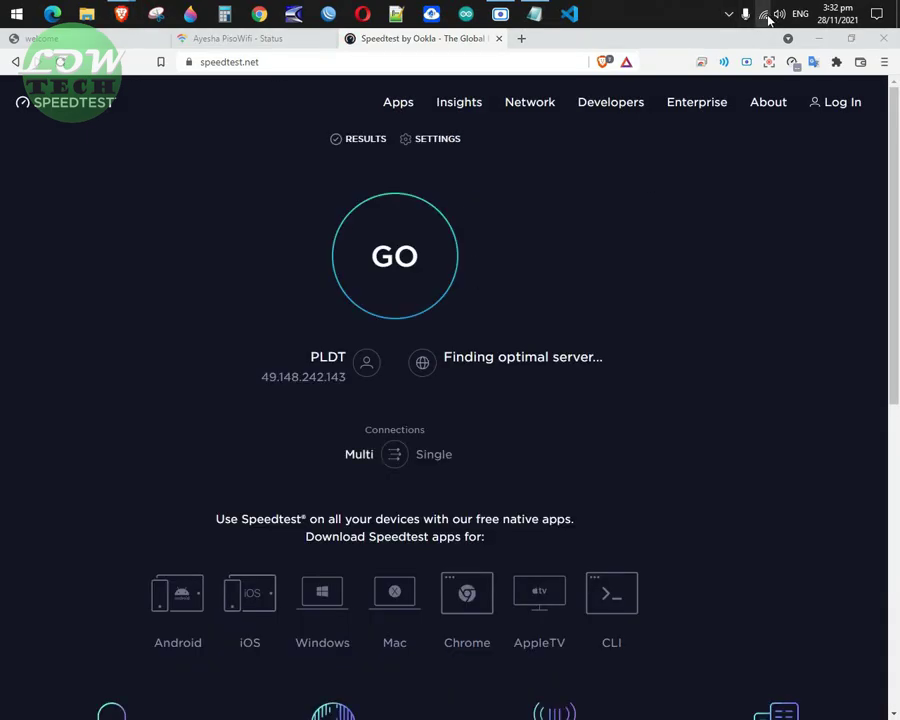
left_click(765, 15)
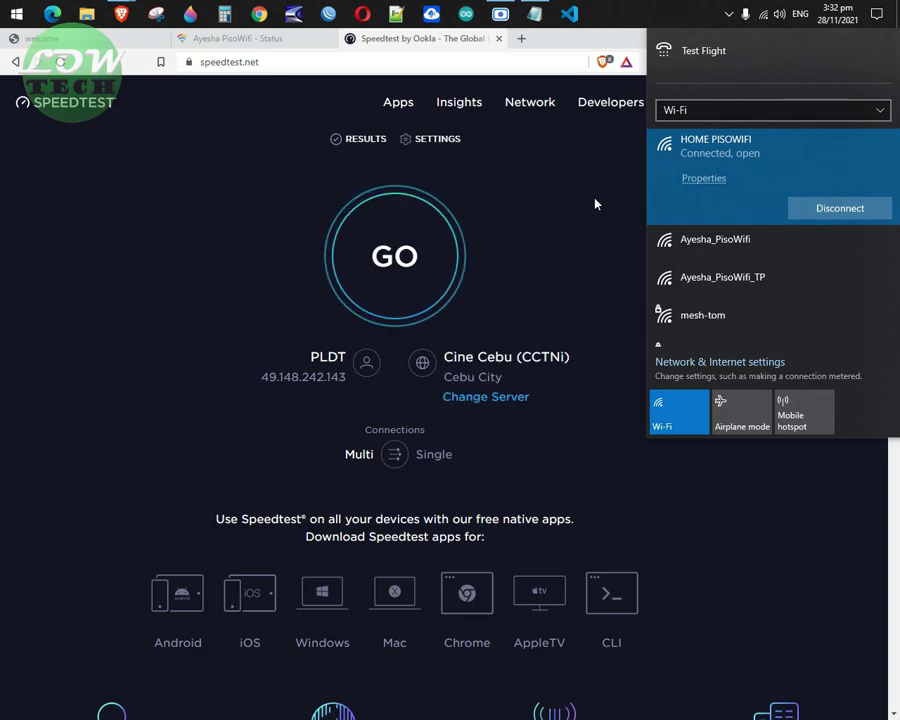
left_click(394, 280)
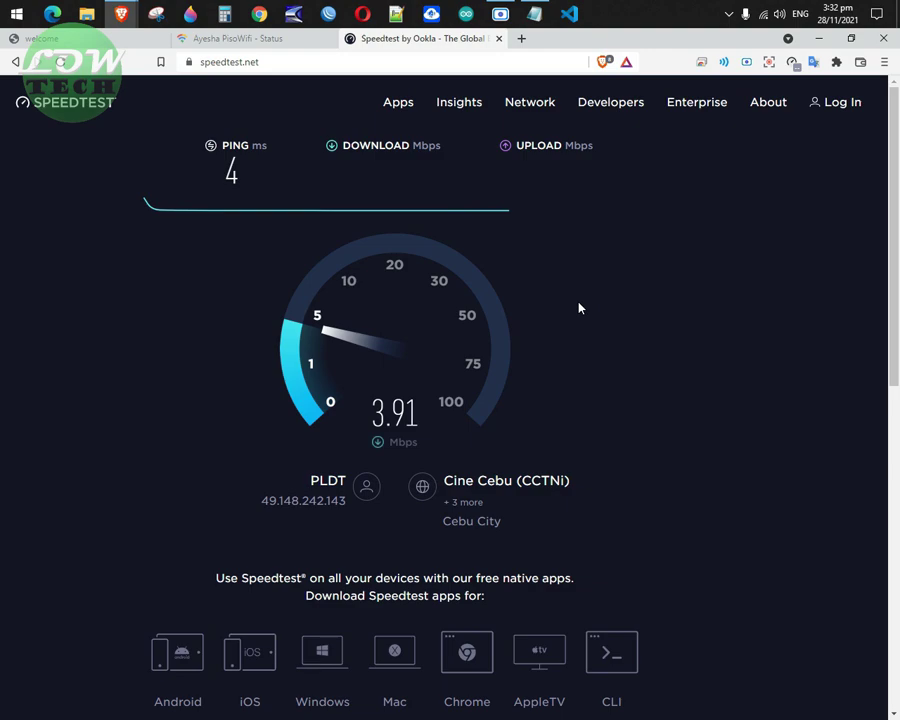
left_click(763, 15)
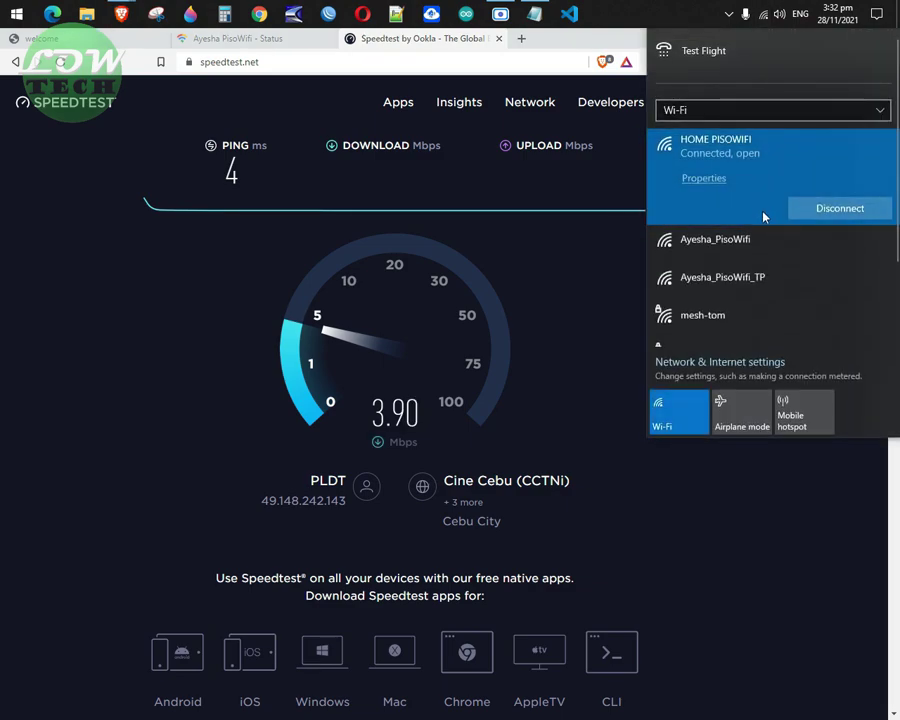
left_click(683, 7)
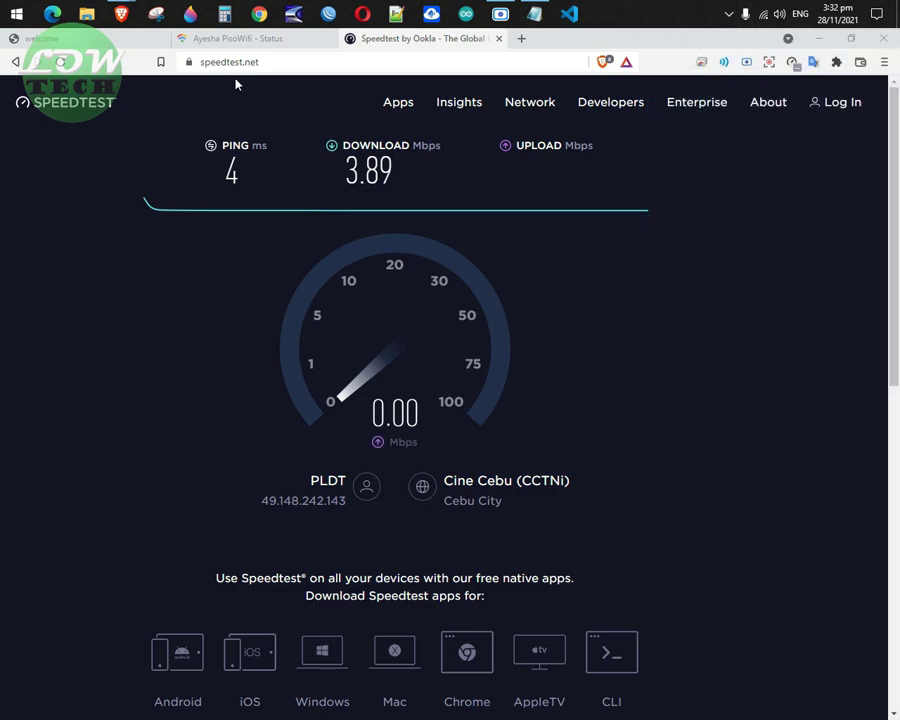